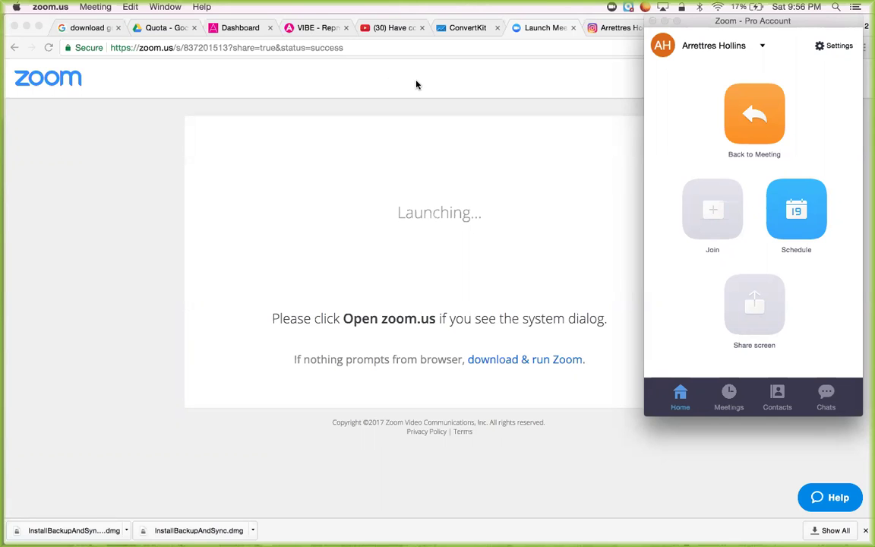
Bring the Chrome window with the Zoom 'Launching...' page in front of the Zoom window
{"action": "left_click", "coordinate": [221, 28]}
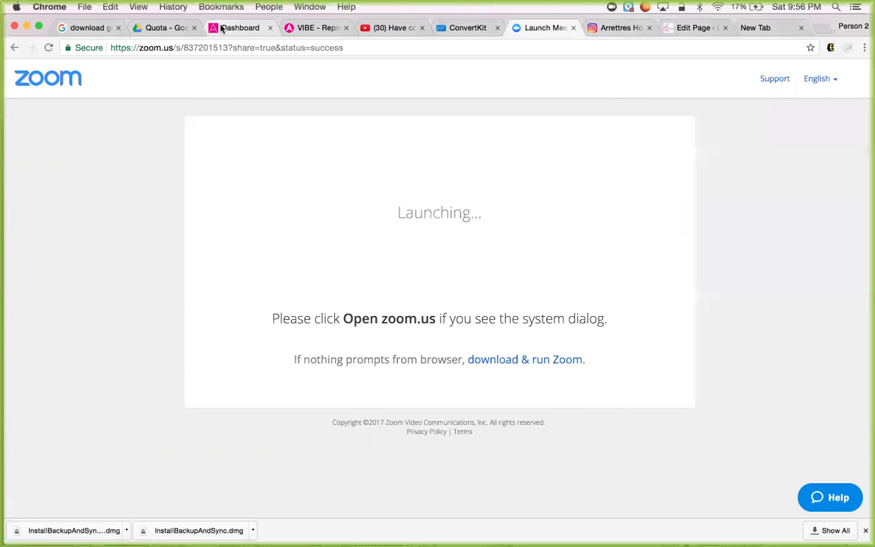
Switch to the Avon Dashboard and go to the My Orders page with Campaign 18 preselected
{"action": "left_click", "coordinate": [221, 27]}
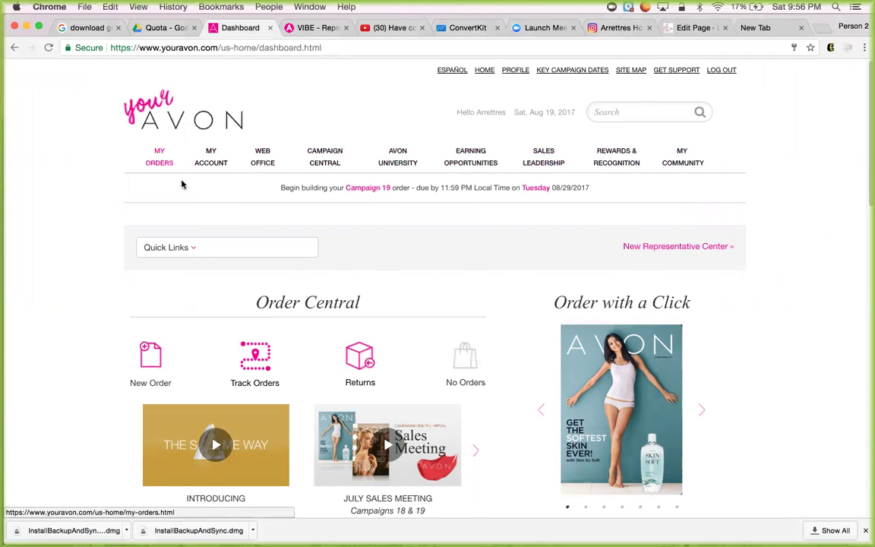
{"action": "left_click", "coordinate": [155, 164]}
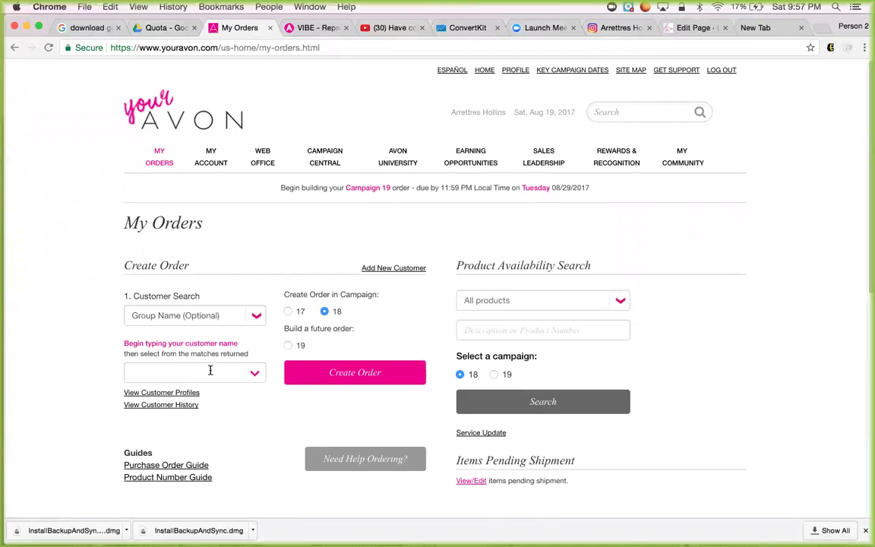
Close the unused Add New Customer form and pick the existing customer from Customer Search matches
{"action": "left_click", "coordinate": [407, 269]}
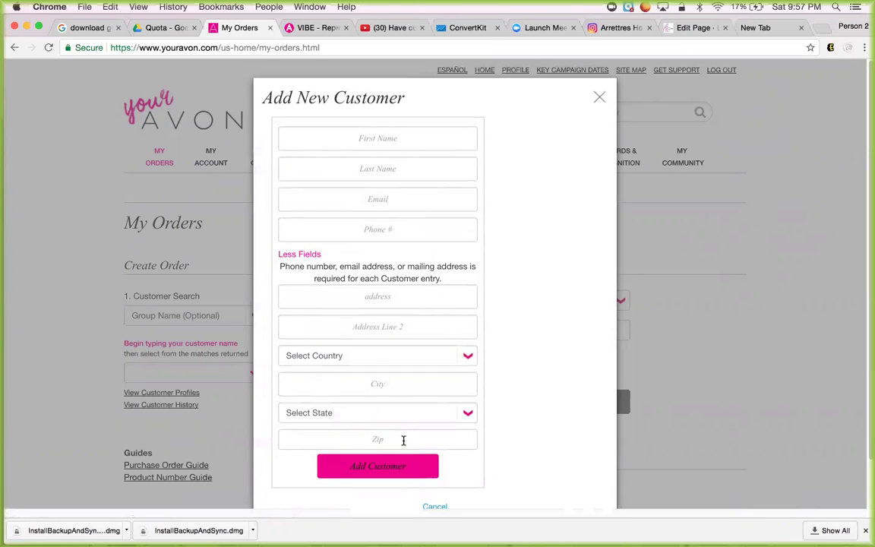
{"action": "left_click", "coordinate": [600, 98]}
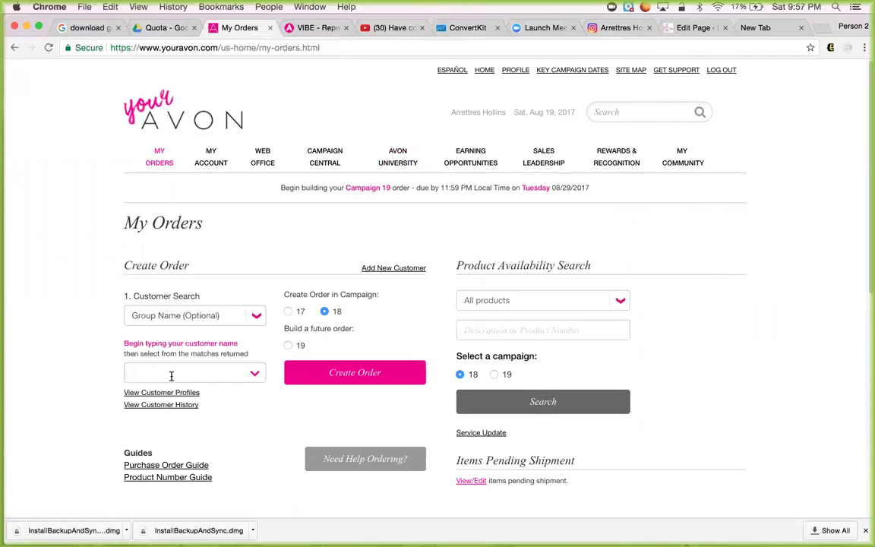
{"action": "left_click", "coordinate": [133, 372]}
{"action": "type", "text": "arr"}
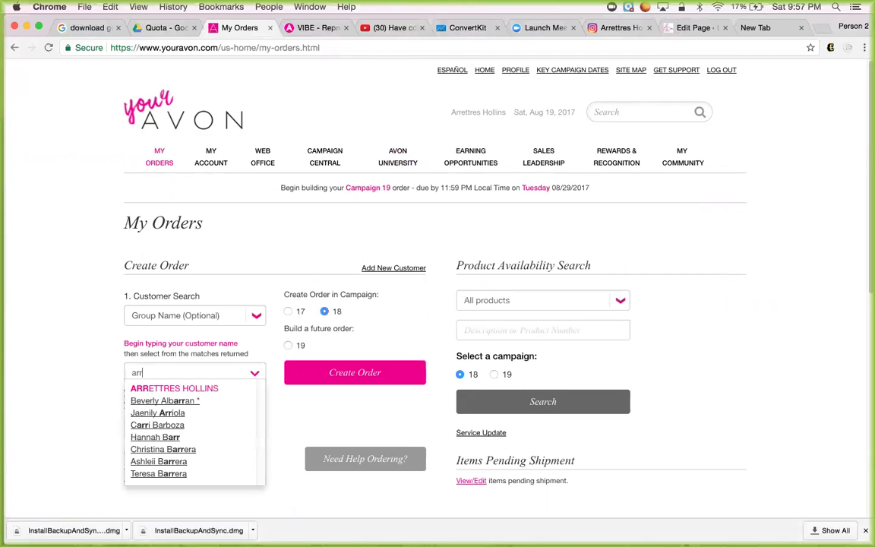
{"action": "left_click", "coordinate": [173, 389]}
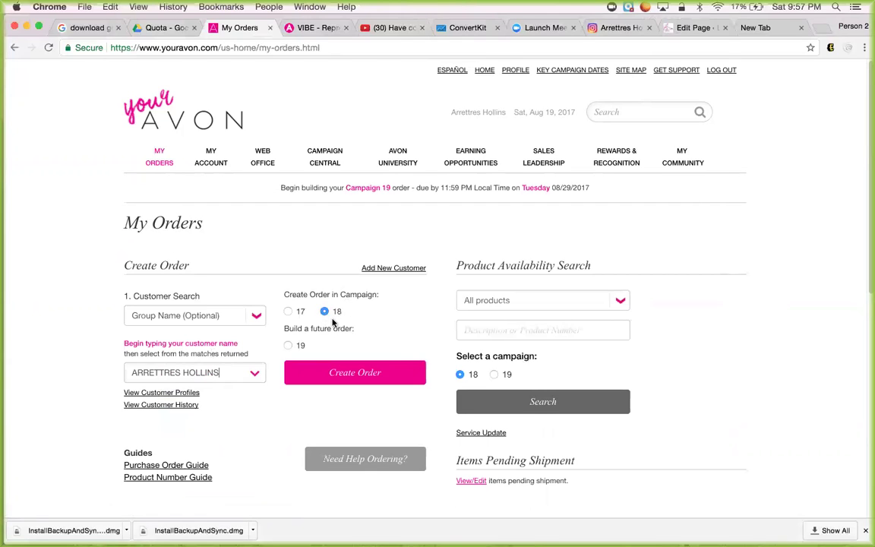
Create the Campaign 18 order and dismiss the invalid product number 453687 alert
{"action": "left_click", "coordinate": [357, 376]}
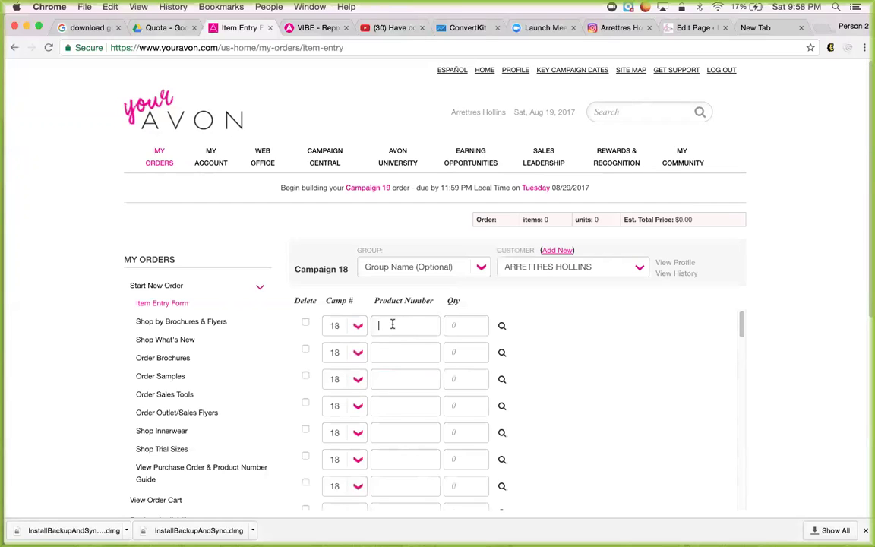
{"action": "type", "text": "453687"}
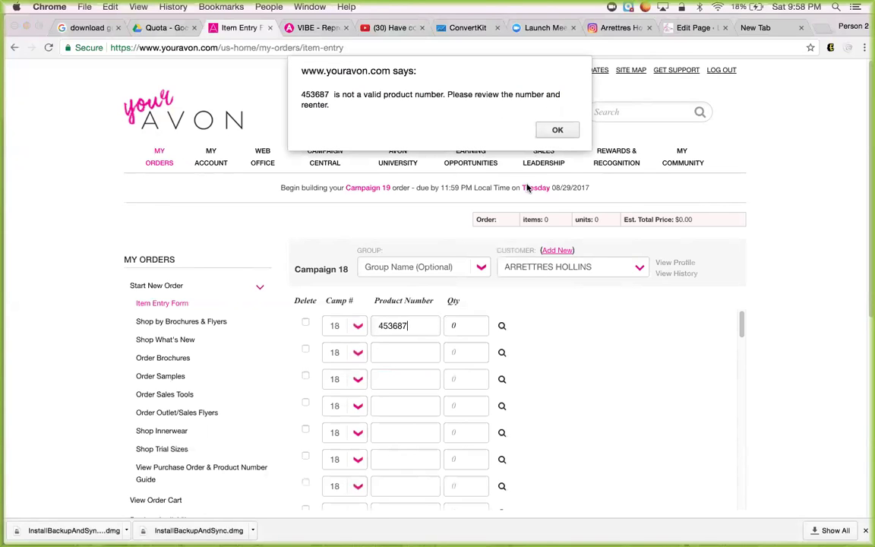
{"action": "left_click", "coordinate": [558, 130]}
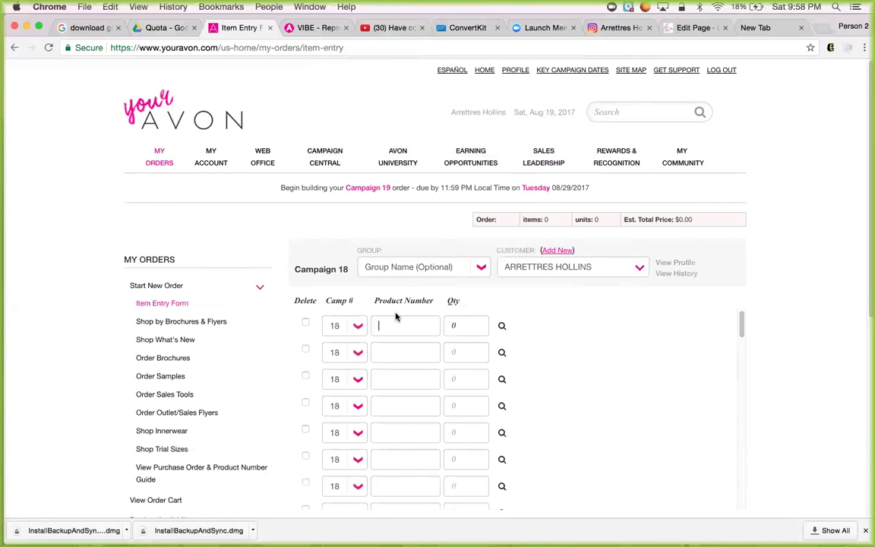
Open the C18 Brochure under Shop by Brochures & Flyers and expand the brochure list
{"action": "left_click", "coordinate": [172, 327]}
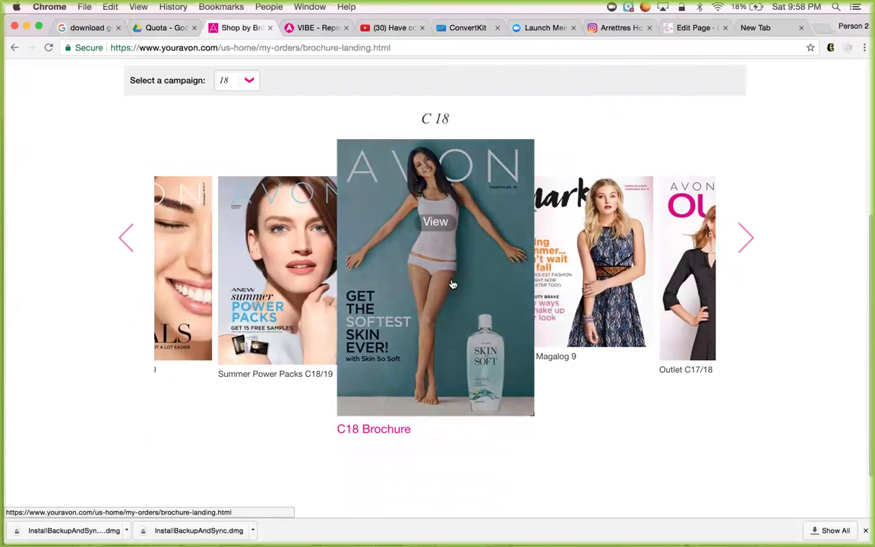
{"action": "left_click", "coordinate": [453, 284]}
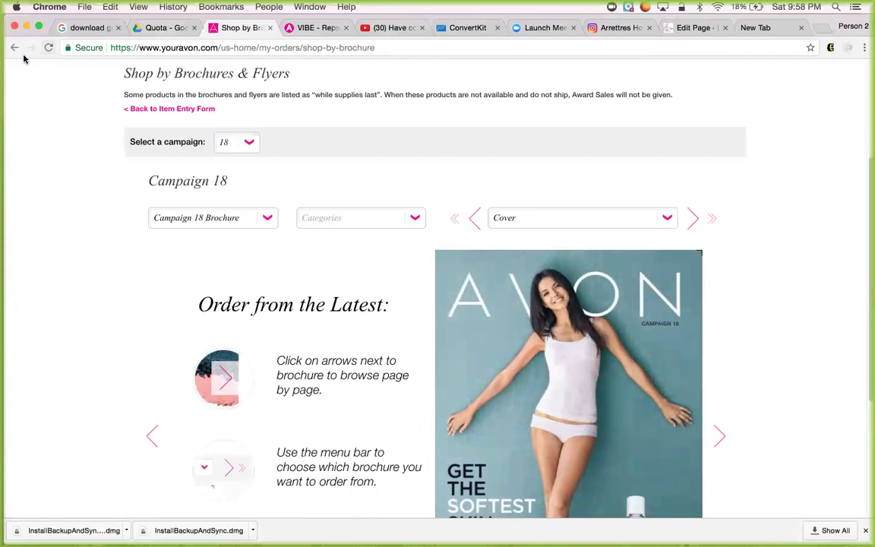
{"action": "left_click", "coordinate": [268, 218]}
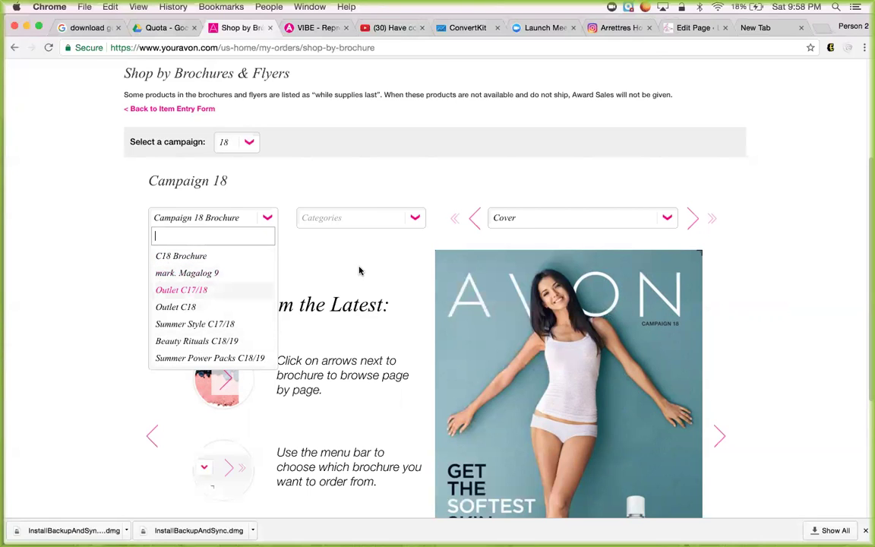
Jump to the C18 Brochure's Fragrance category and page forward to pages 122-123
{"action": "left_click", "coordinate": [207, 257]}
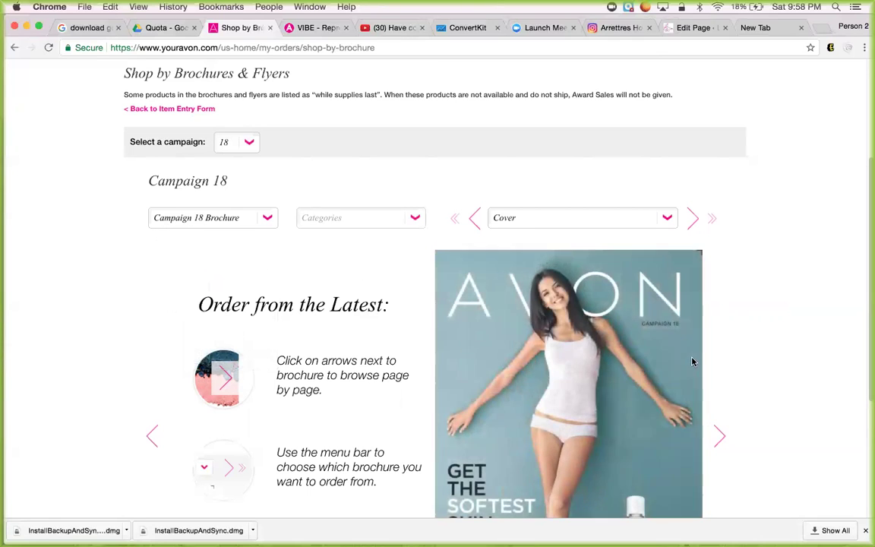
{"action": "left_click", "coordinate": [412, 218]}
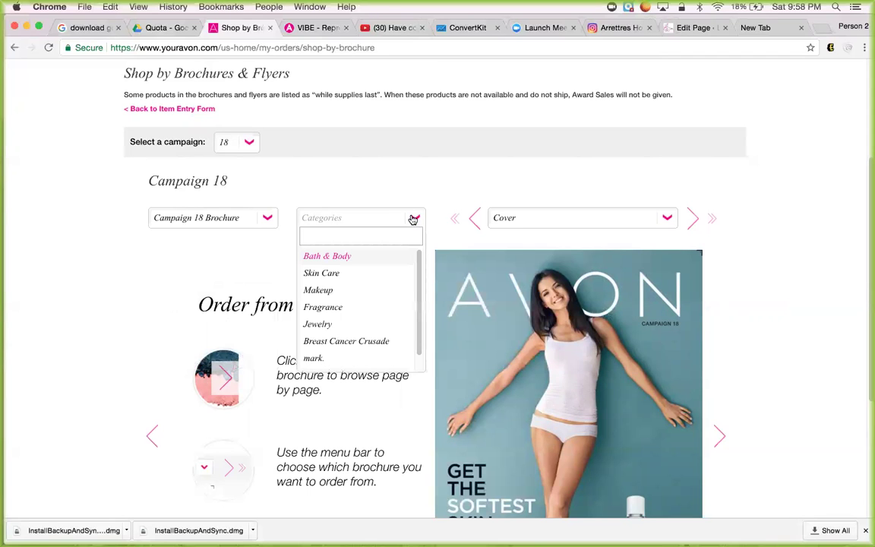
{"action": "left_click", "coordinate": [352, 306]}
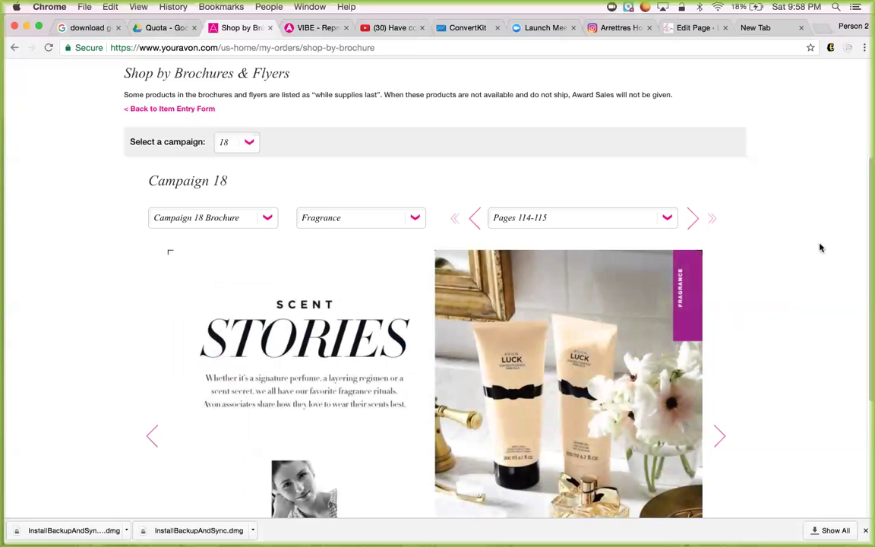
{"action": "scroll", "coordinate": [867, 176], "scroll_direction": "down", "scroll_amount": 2}
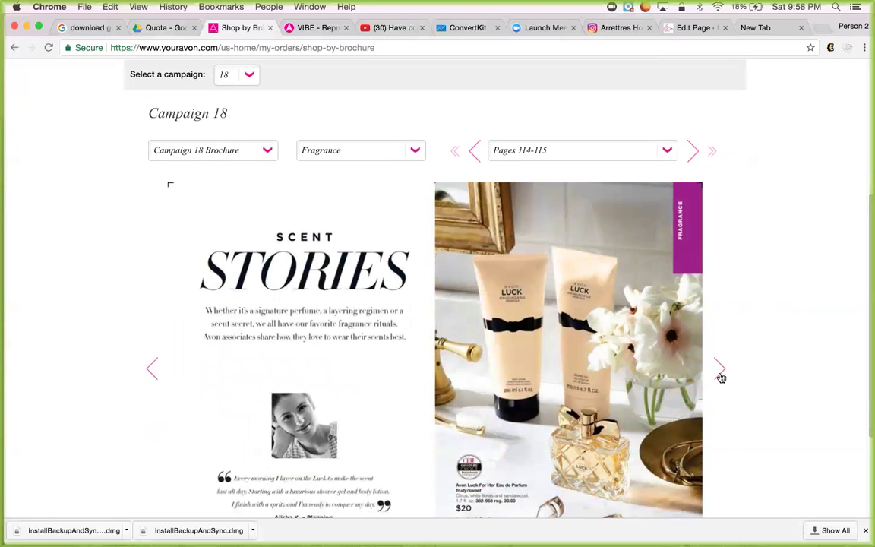
{"action": "left_click", "coordinate": [720, 375]}
{"action": "left_click", "coordinate": [720, 375]}
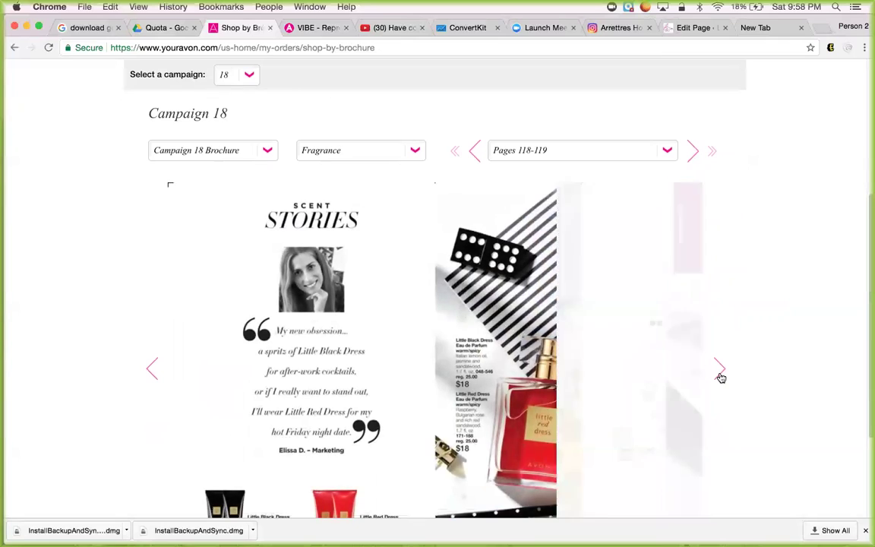
{"action": "left_click", "coordinate": [721, 377]}
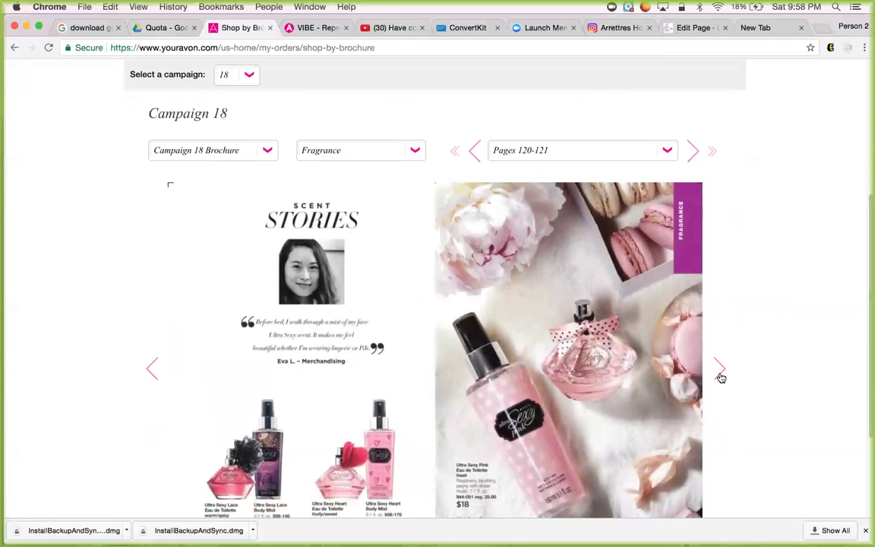
{"action": "left_click", "coordinate": [721, 377]}
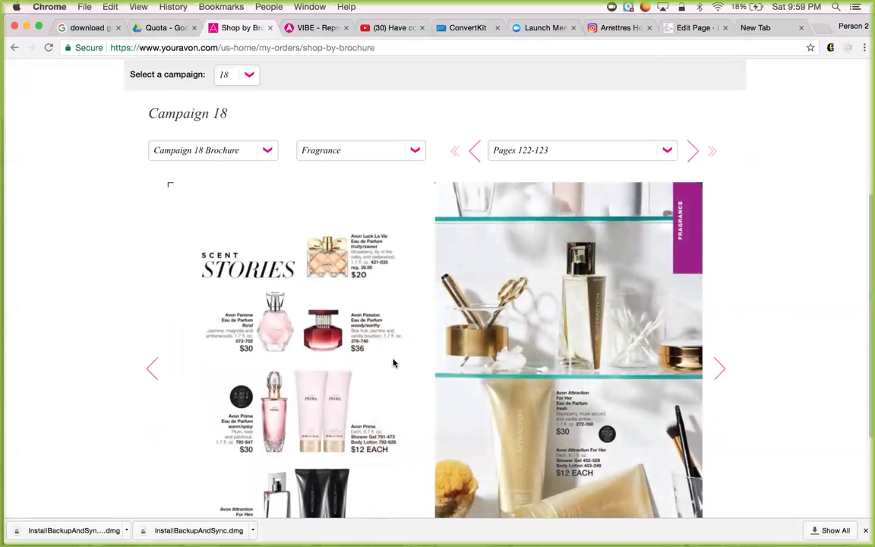
Add one Avon Passion Eau de Parfum (item 376740, $36.00) and continue shopping
{"action": "left_click", "coordinate": [353, 331]}
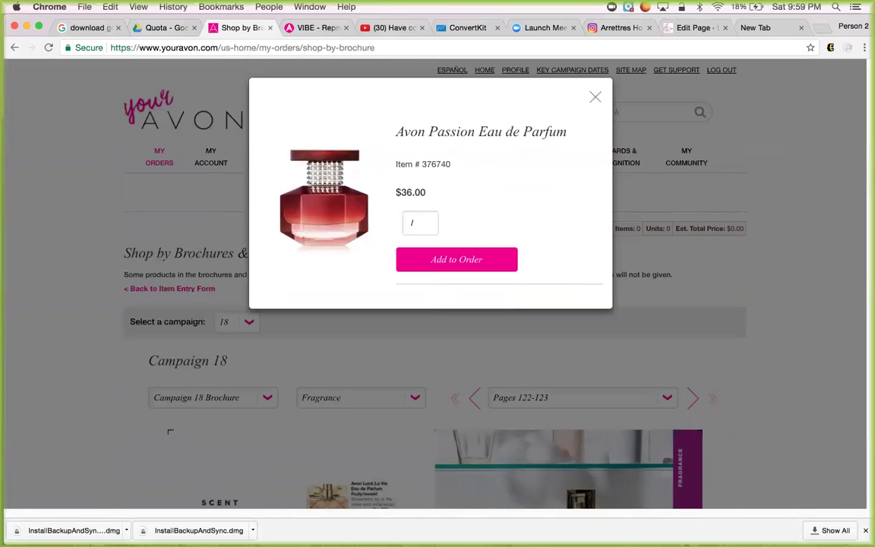
{"action": "left_click", "coordinate": [446, 261]}
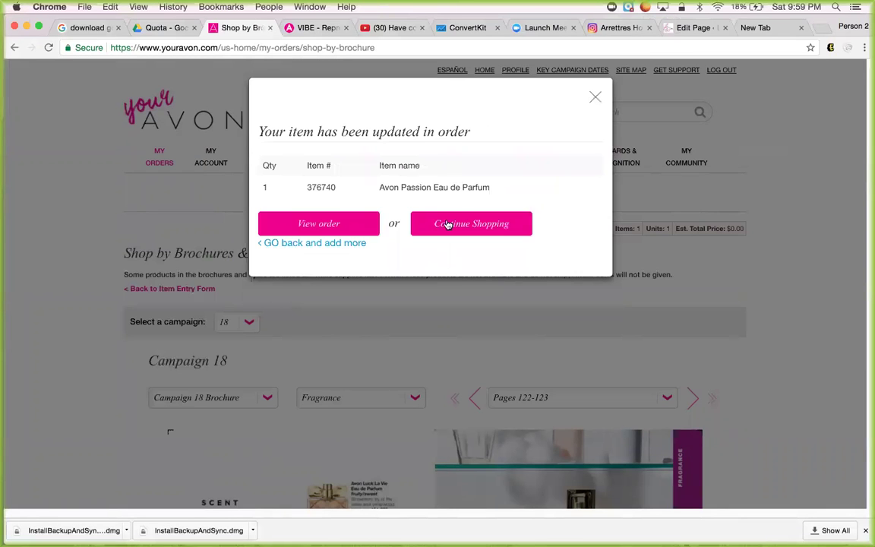
{"action": "left_click", "coordinate": [458, 220]}
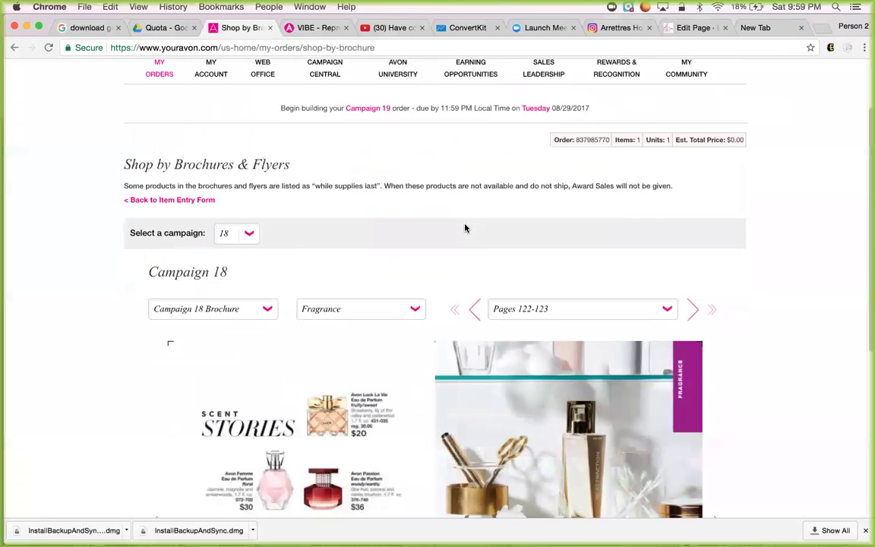
{"action": "scroll", "coordinate": [466, 228], "scroll_direction": "down", "scroll_amount": 5}
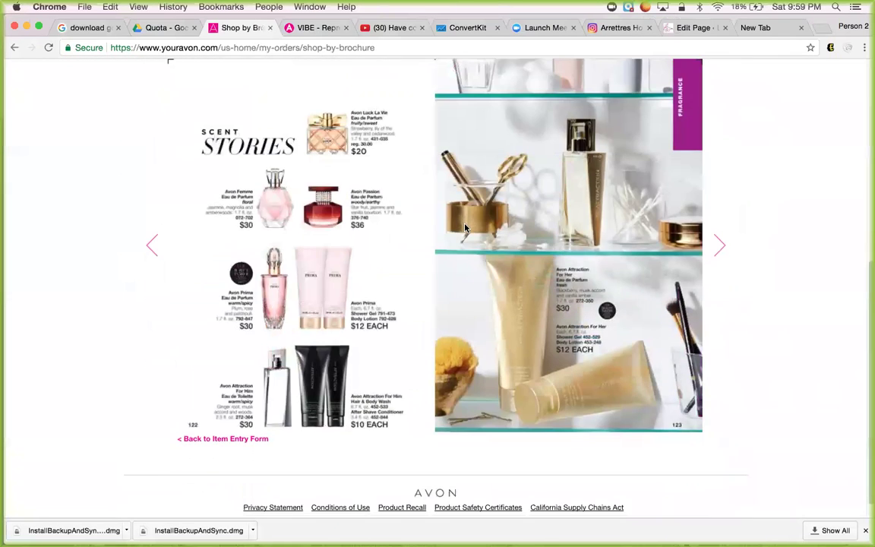
Switch the brochure to its Jewelry section and turn to pages 148-149
{"action": "left_click", "coordinate": [720, 249]}
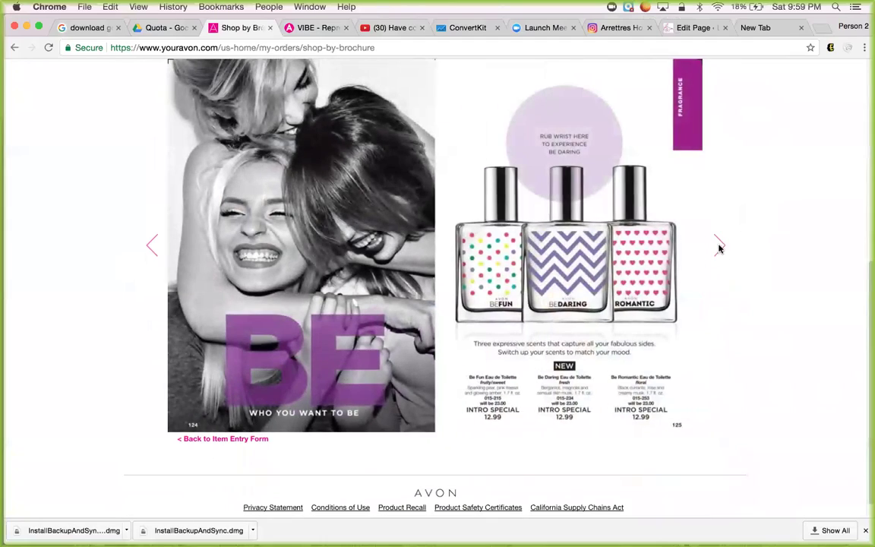
{"action": "left_click", "coordinate": [720, 250]}
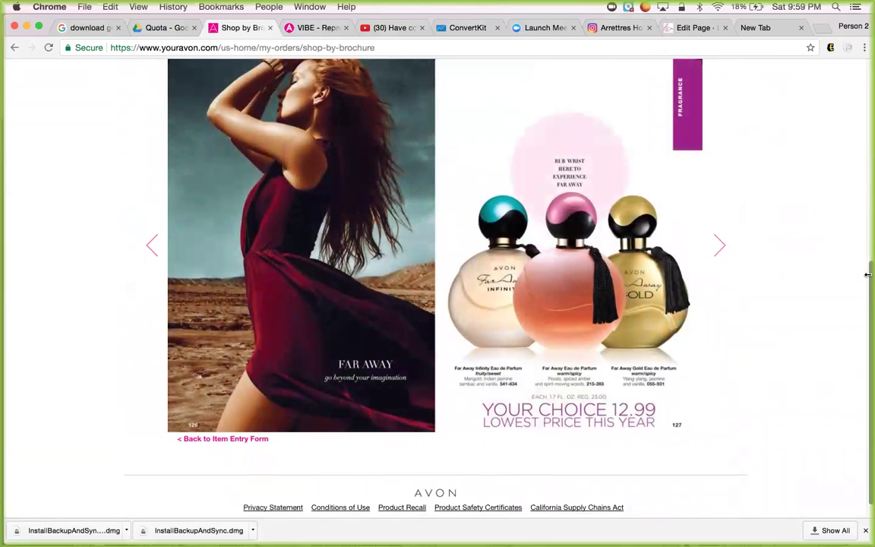
{"action": "scroll", "coordinate": [867, 279], "scroll_direction": "up", "scroll_amount": 4}
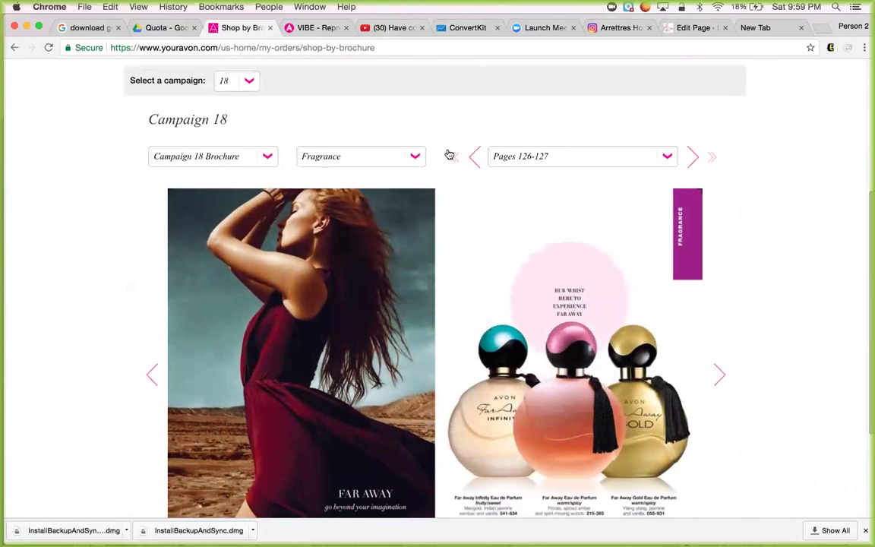
{"action": "left_click", "coordinate": [419, 158]}
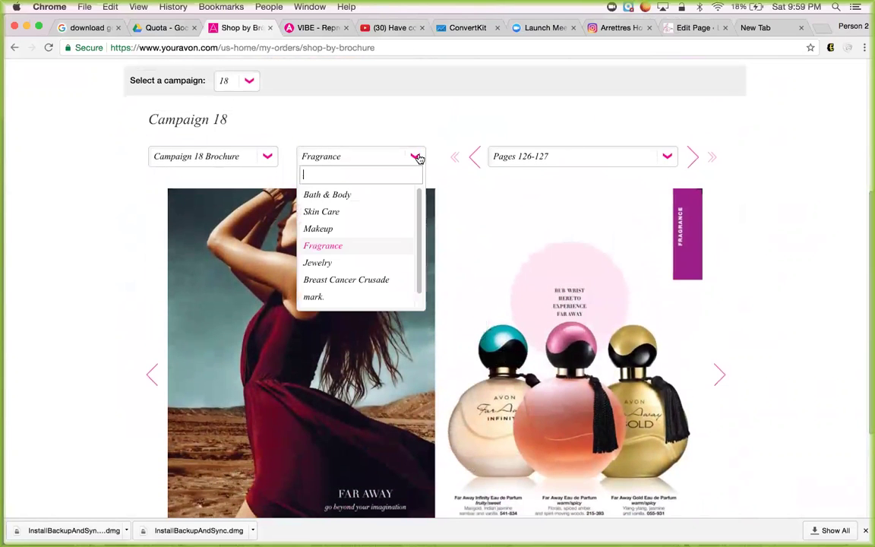
{"action": "left_click", "coordinate": [353, 266]}
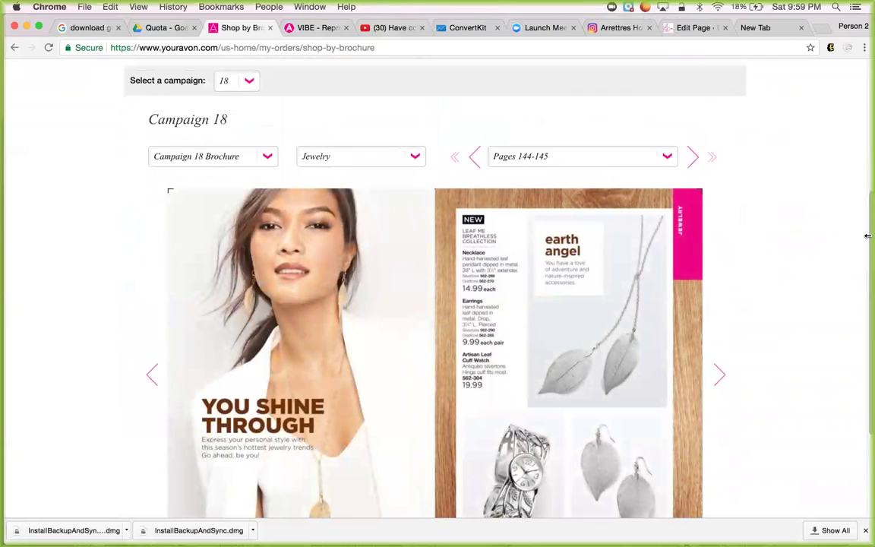
{"action": "left_click_drag", "start_coordinate": [867, 219], "coordinate": [865, 264]}
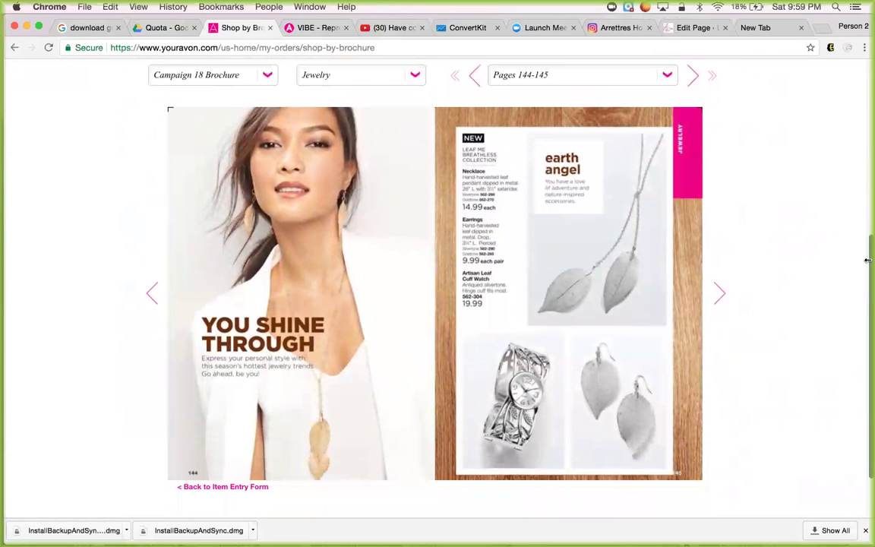
{"action": "left_click", "coordinate": [722, 299]}
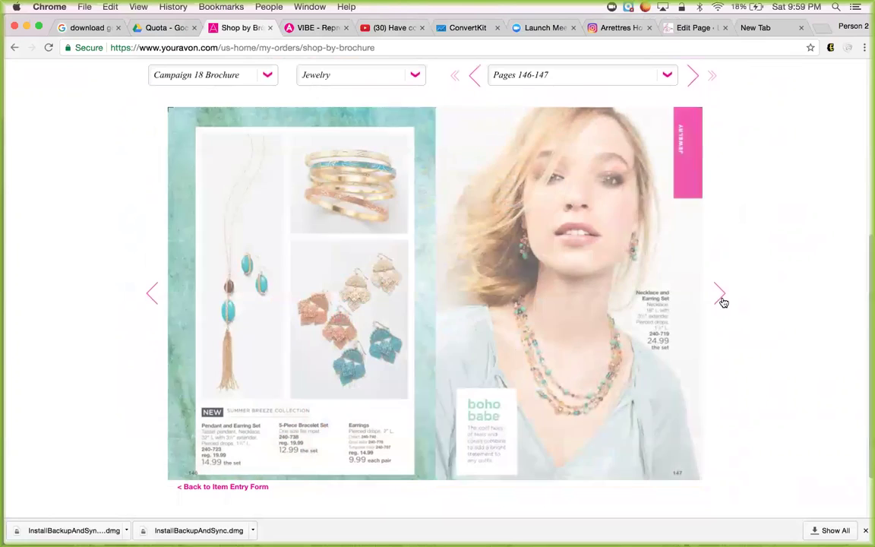
{"action": "left_click", "coordinate": [721, 300]}
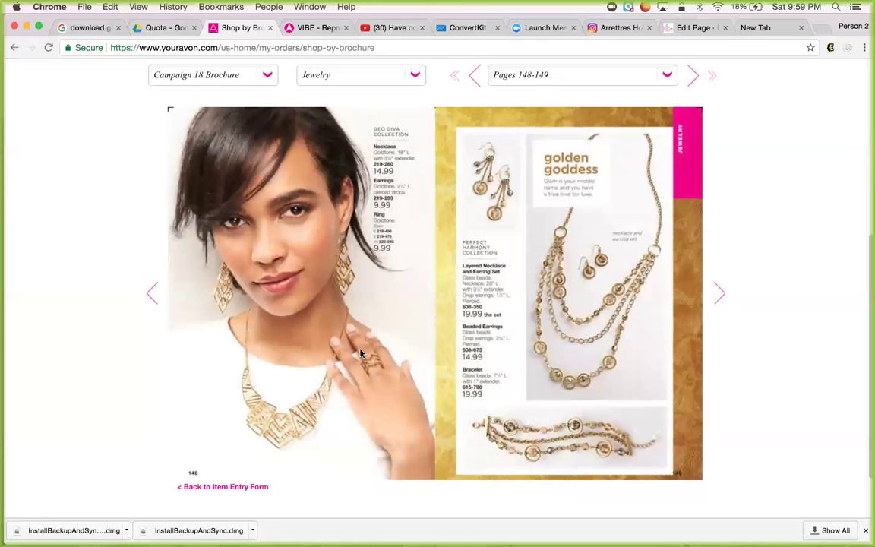
Add the Geo Diva Necklace (item 219260, $14.99) and return to the Item Entry Form
{"action": "left_click", "coordinate": [273, 423]}
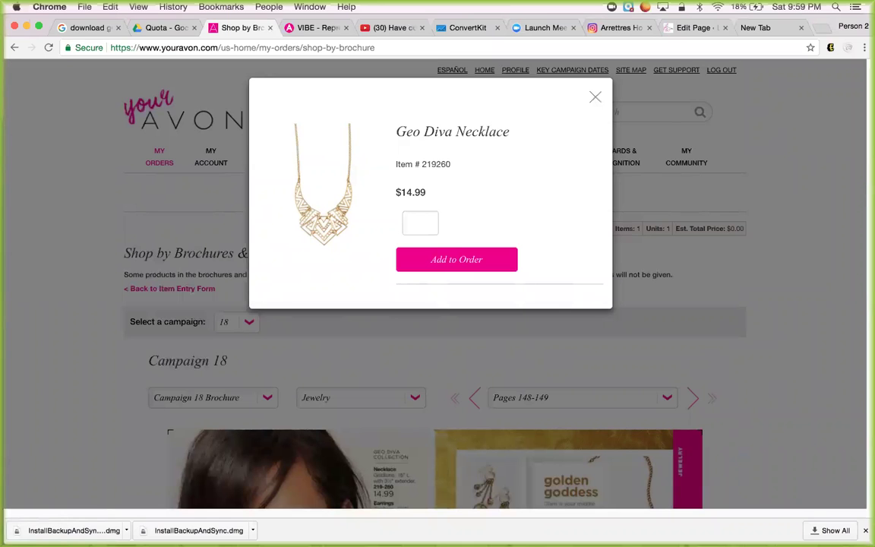
{"action": "left_click", "coordinate": [454, 259]}
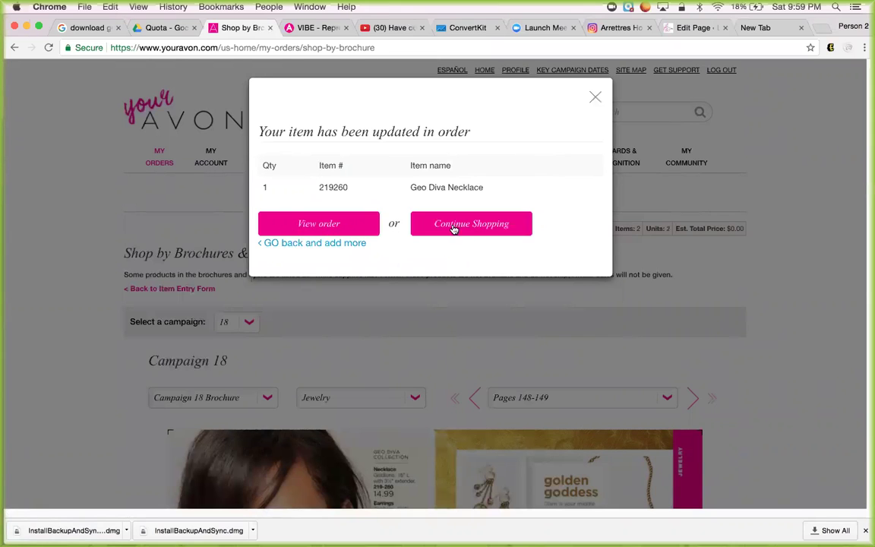
{"action": "left_click", "coordinate": [330, 229]}
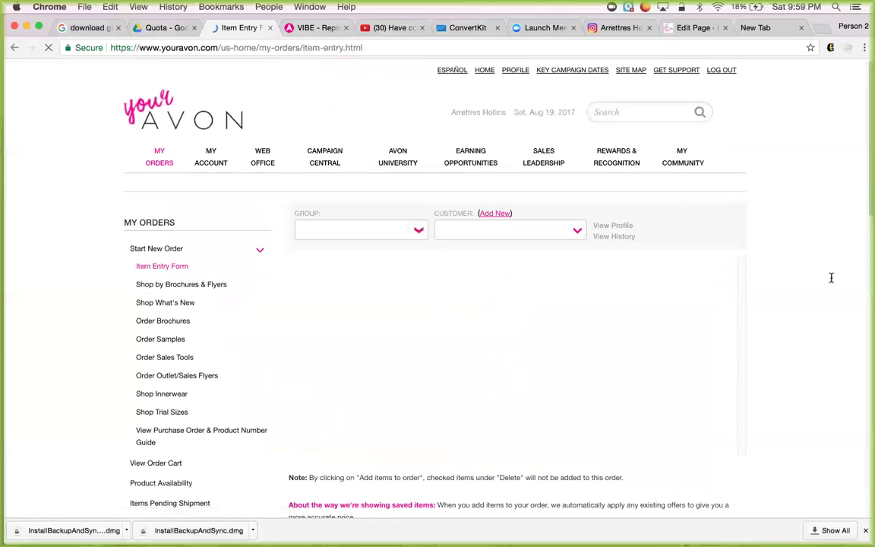
Try adding product 372860 with quantity 2, which is rejected for Campaign 18
{"action": "left_click_drag", "start_coordinate": [867, 93], "coordinate": [866, 139]}
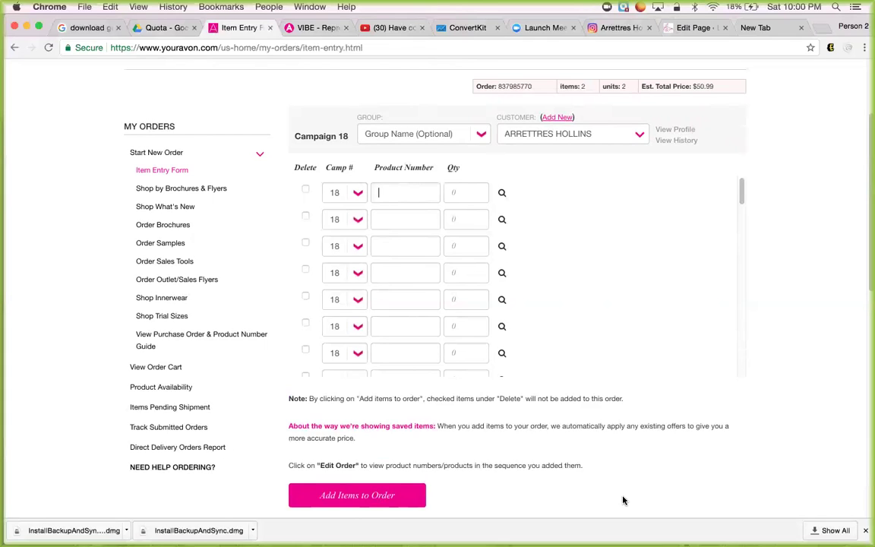
{"action": "type", "text": "372860"}
{"action": "key", "text": "Tab"}
{"action": "type", "text": "2"}
{"action": "left_click", "coordinate": [406, 495]}
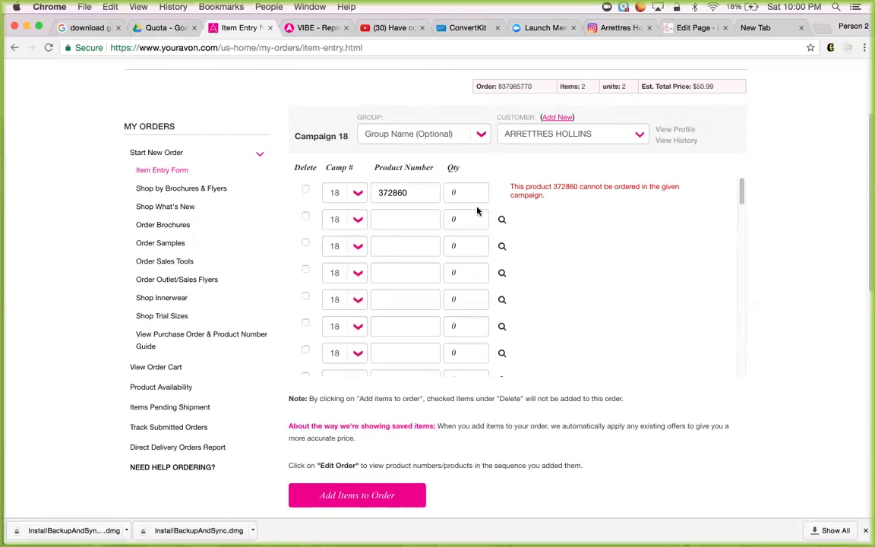
{"action": "double_click", "coordinate": [396, 194]}
{"action": "left_click", "coordinate": [357, 193]}
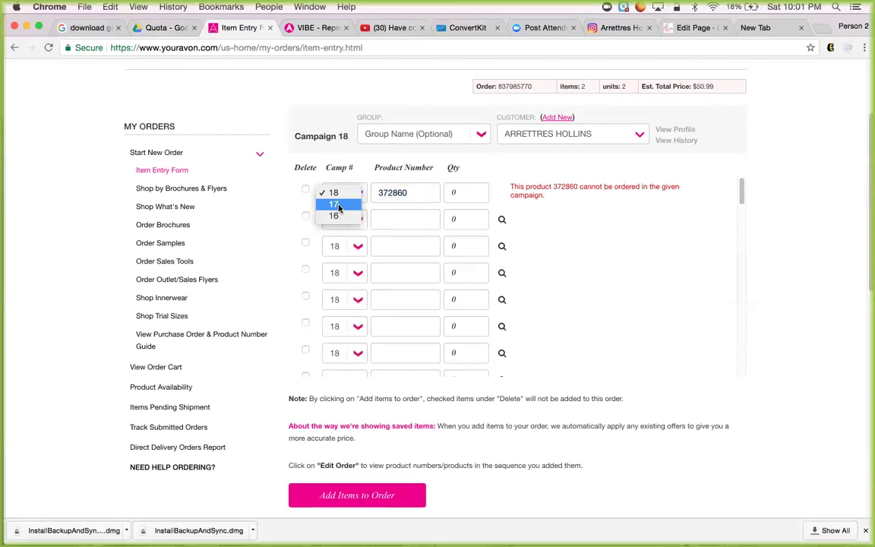
Set the first row to Campaign 17 and add product 102972, Haiku Eau de Parfum ($12.99)
{"action": "left_click", "coordinate": [339, 206]}
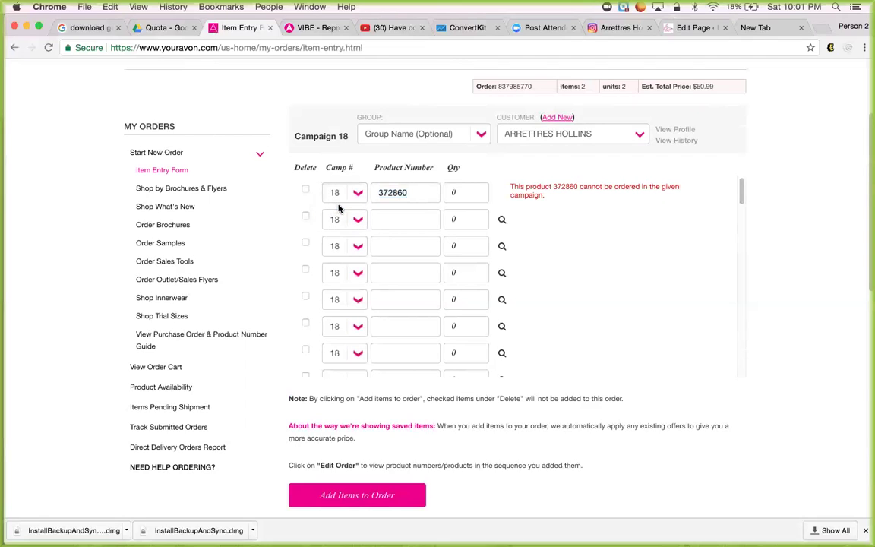
{"action": "double_click", "coordinate": [394, 192]}
{"action": "type", "text": "102972"}
{"action": "key", "text": "Tab"}
{"action": "left_click", "coordinate": [391, 496]}
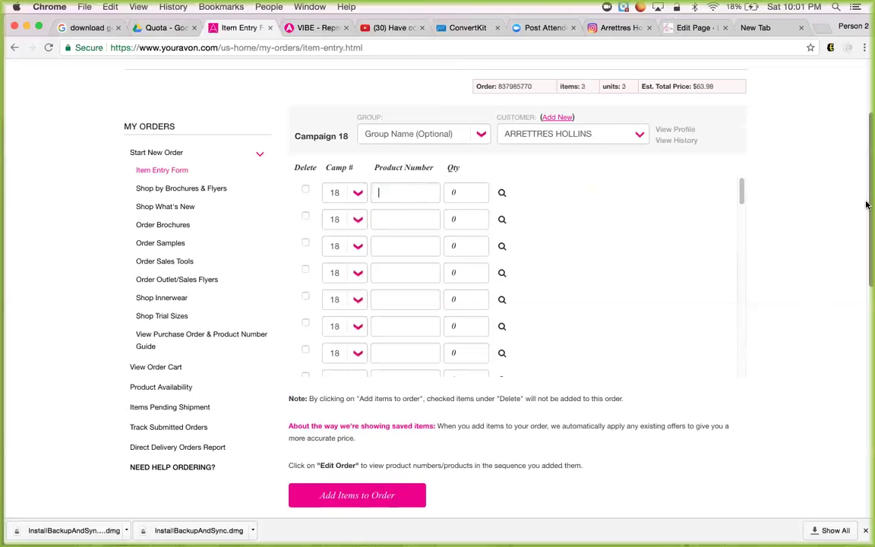
{"action": "scroll", "coordinate": [868, 311], "scroll_direction": "down", "scroll_amount": 5}
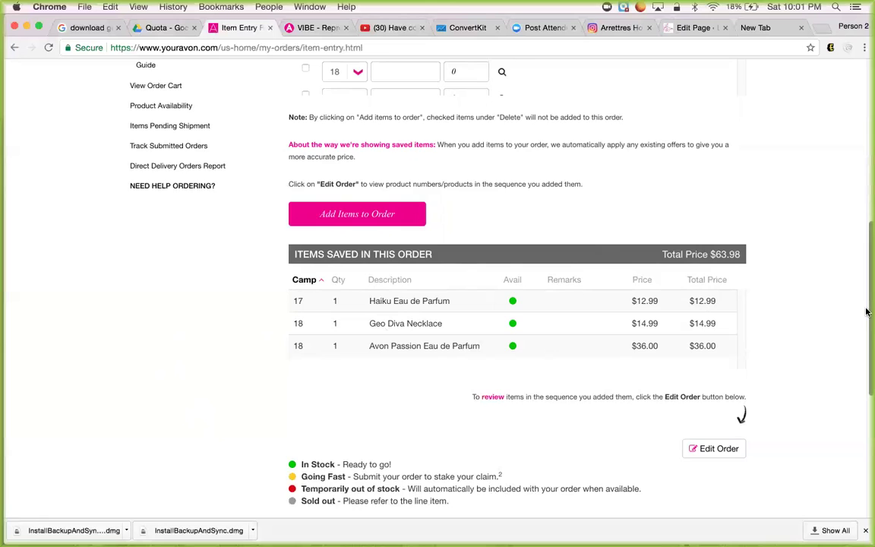
{"action": "scroll", "coordinate": [781, 275], "scroll_direction": "up", "scroll_amount": 4}
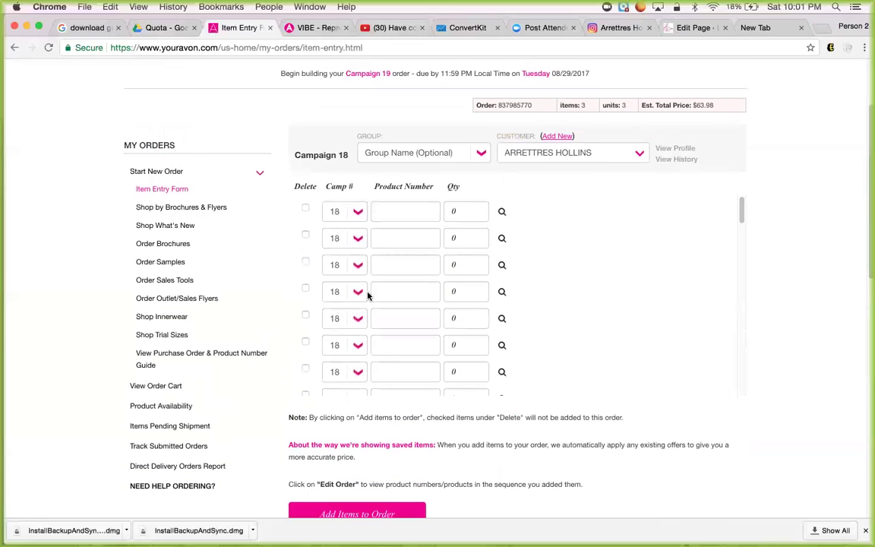
Set the first row to Campaign 16 and add product 144352, Haiku Kyoto Flower Eau de Parfum Spray
{"action": "left_click", "coordinate": [357, 212]}
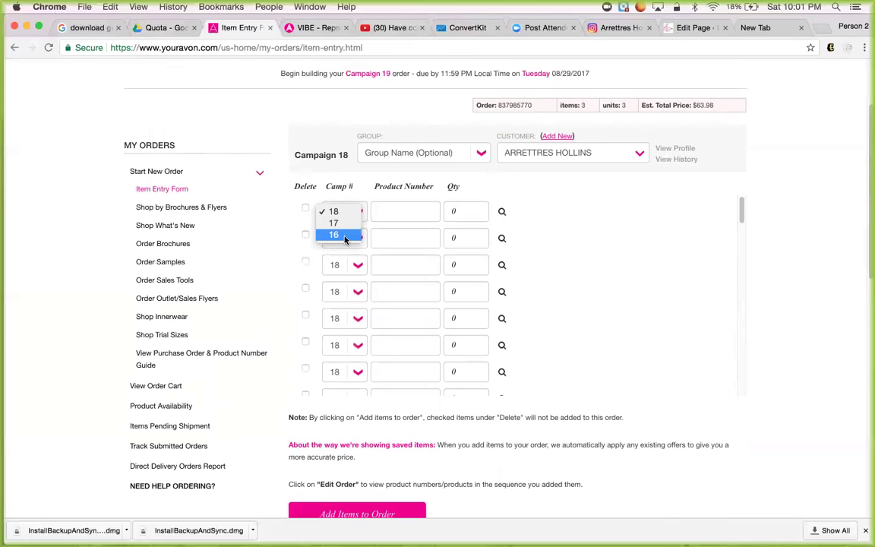
{"action": "left_click", "coordinate": [343, 236]}
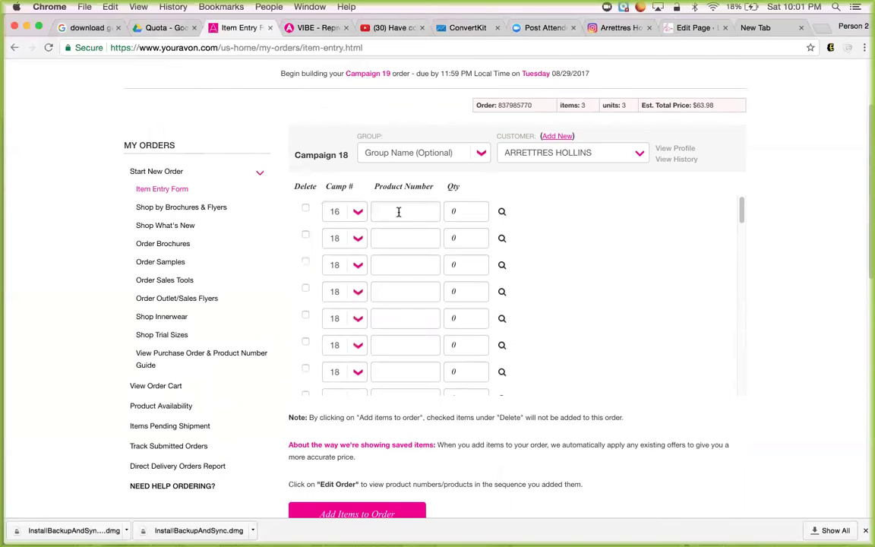
{"action": "type", "text": "144352"}
{"action": "key", "text": "Tab"}
{"action": "left_click", "coordinate": [378, 513]}
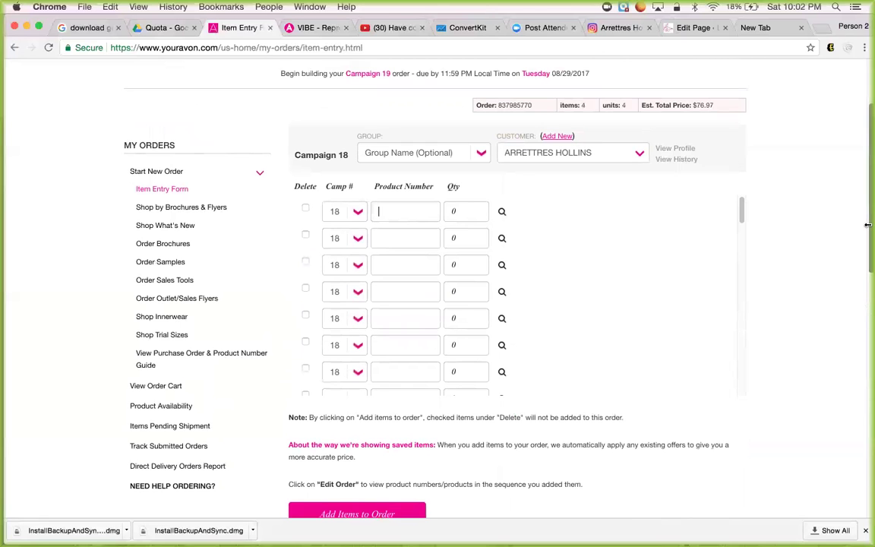
Open the Order Cart showing 4 units totalling $76.97
{"action": "left_click_drag", "start_coordinate": [871, 230], "coordinate": [867, 336]}
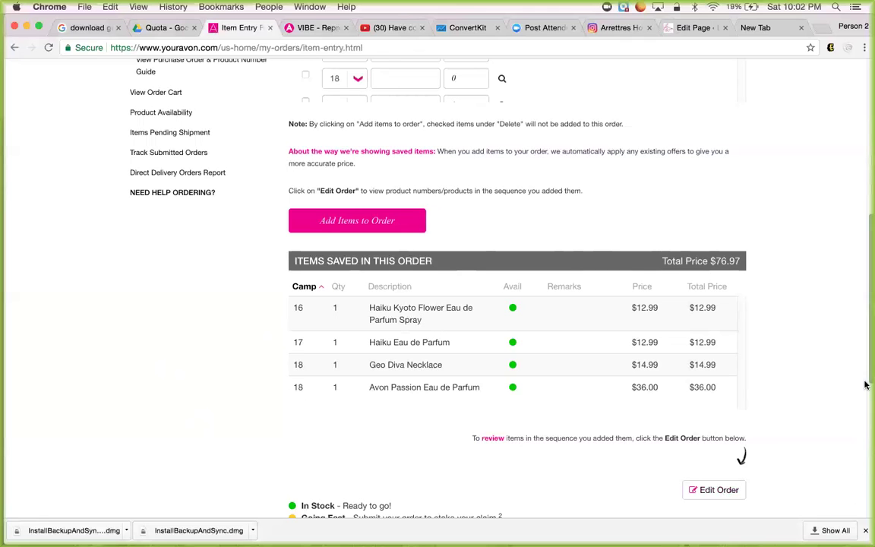
{"action": "scroll", "coordinate": [865, 388], "scroll_direction": "down", "scroll_amount": 3}
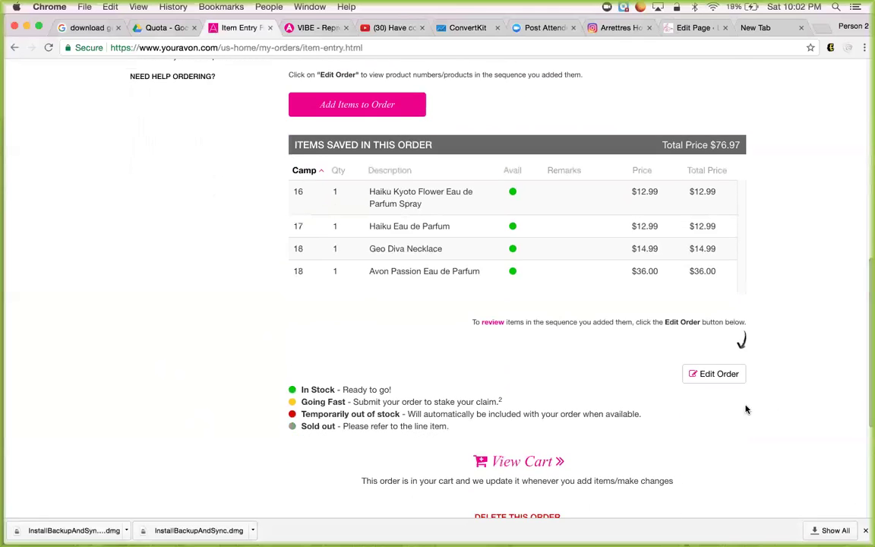
{"action": "left_click", "coordinate": [516, 463]}
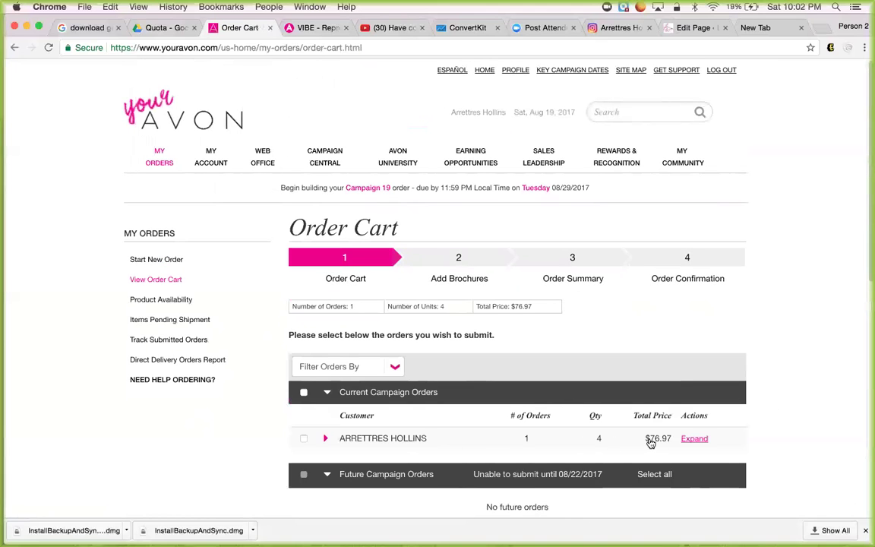
Scroll past the $76.97 cart and start a new Campaign 18 order from My Orders
{"action": "scroll", "coordinate": [867, 211], "scroll_direction": "down", "scroll_amount": 1}
{"action": "scroll", "coordinate": [867, 211], "scroll_direction": "down", "scroll_amount": 5}
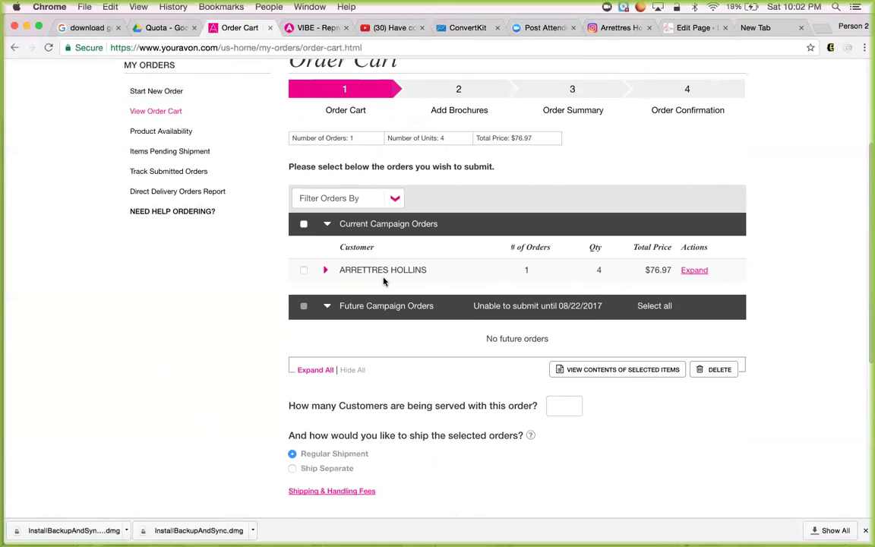
{"action": "left_click", "coordinate": [147, 91]}
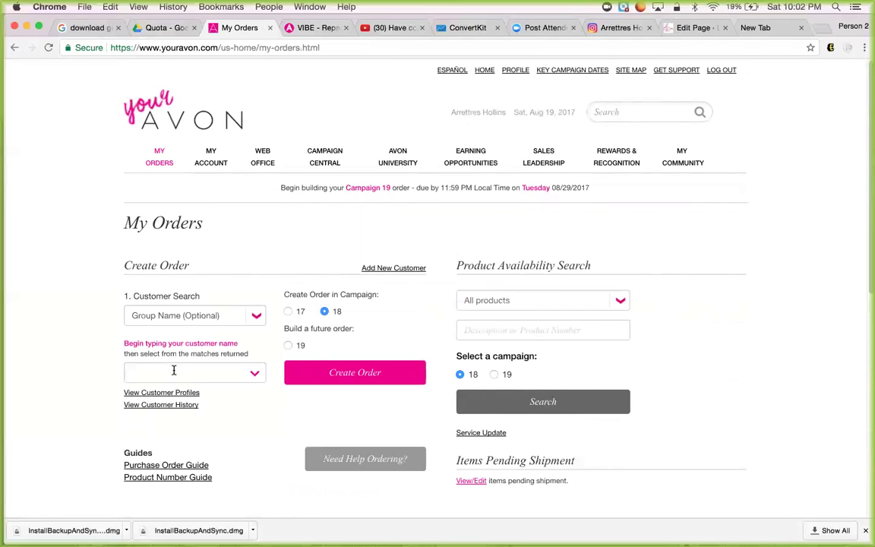
Create a Campaign 18 order for the second customer, picked by name from the autocomplete suggestions
{"action": "type", "text": "Marth"}
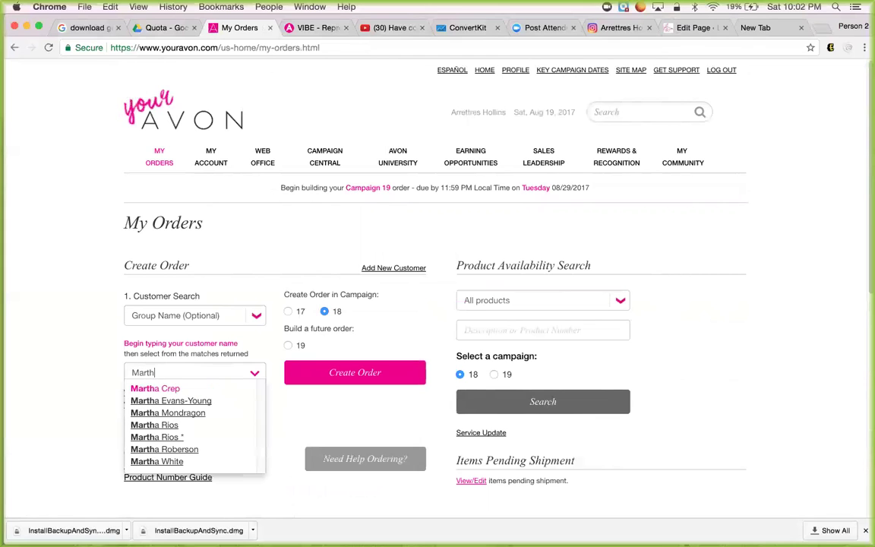
{"action": "left_click", "coordinate": [172, 401]}
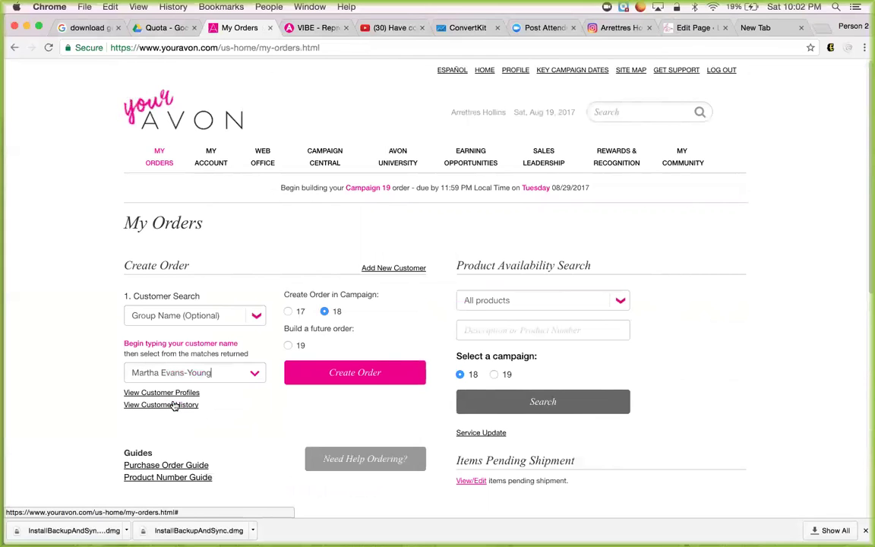
{"action": "left_click", "coordinate": [371, 375]}
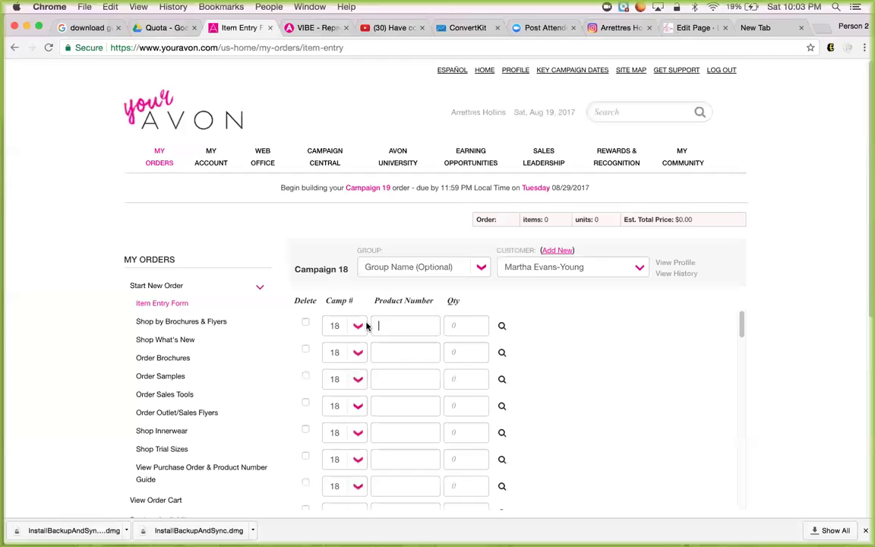
Add one Far Away Eau de Parfum (215393, $12.99) to the second customer's order
{"action": "type", "text": "215393"}
{"action": "key", "text": "Tab"}
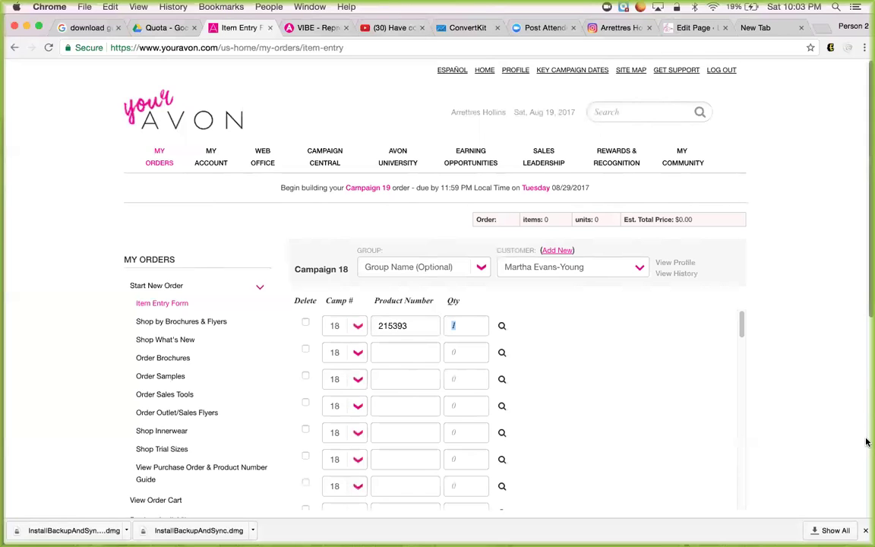
{"action": "scroll", "coordinate": [867, 441], "scroll_direction": "down", "scroll_amount": 5}
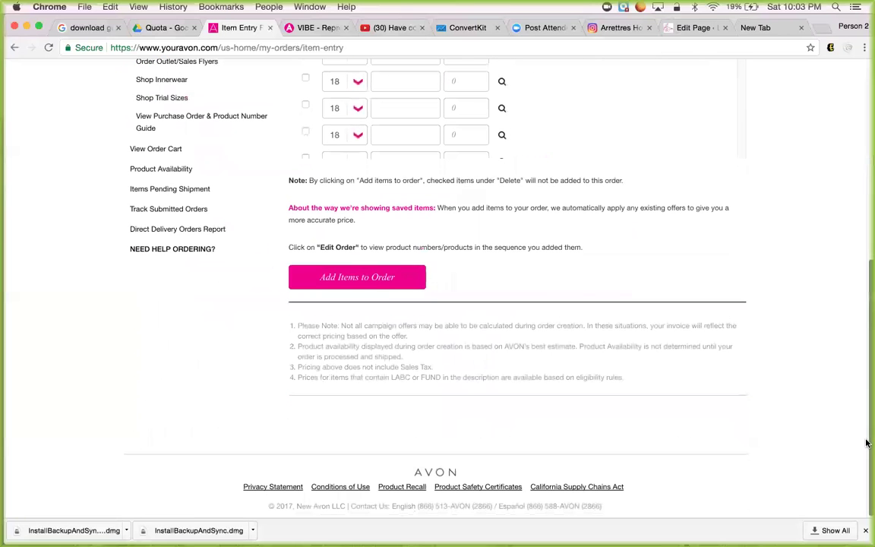
{"action": "left_click", "coordinate": [375, 283]}
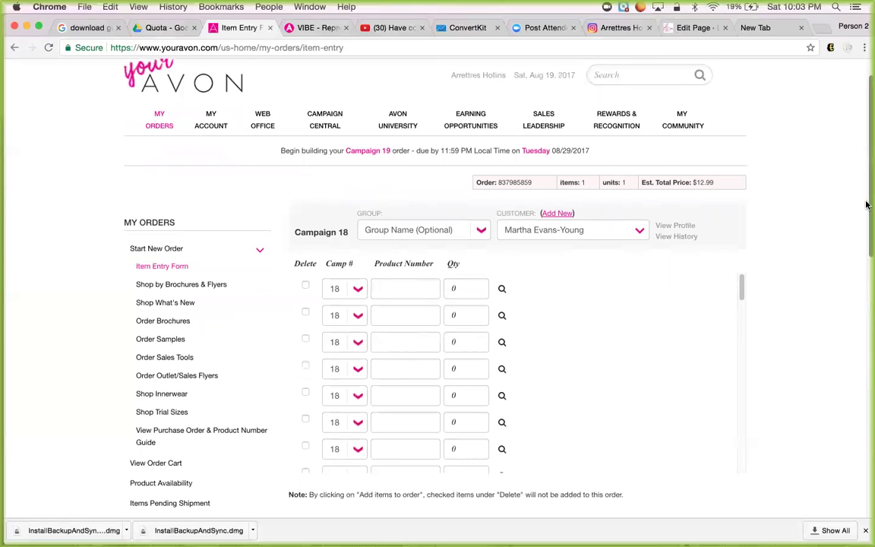
Show the Order Cart, now holding two orders totalling $89.96
{"action": "scroll", "coordinate": [866, 203], "scroll_direction": "down", "scroll_amount": 8}
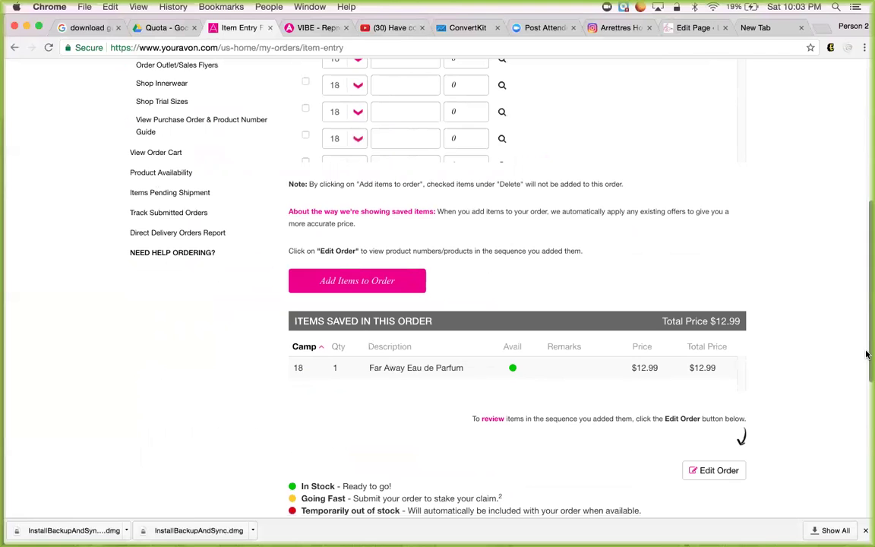
{"action": "left_click_drag", "start_coordinate": [866, 353], "coordinate": [866, 425]}
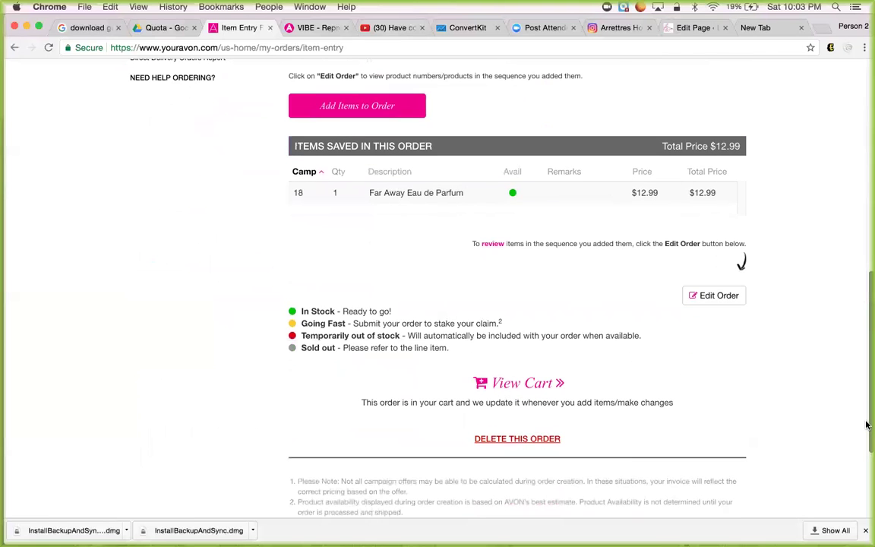
{"action": "left_click", "coordinate": [533, 386]}
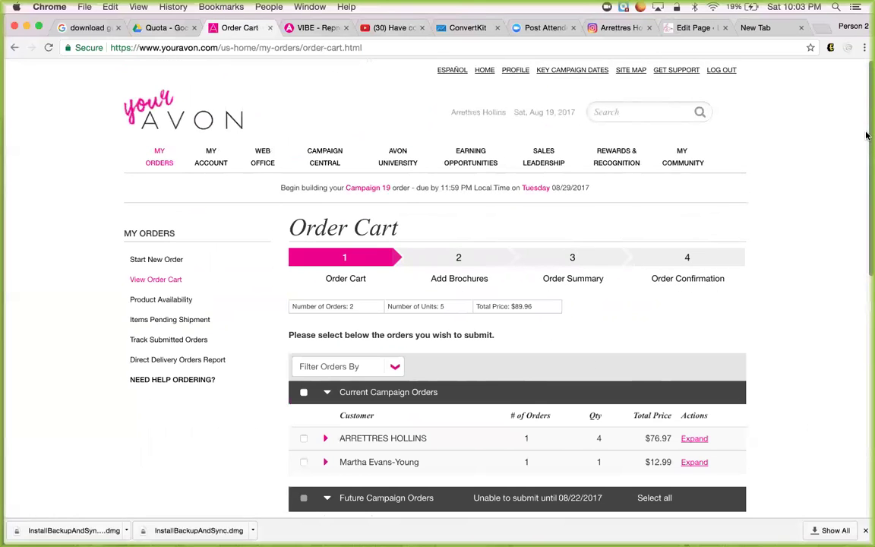
Select both current campaign orders with 1 customer served and regular shipment, then continue to brochures
{"action": "scroll", "coordinate": [816, 190], "scroll_direction": "down", "scroll_amount": 3}
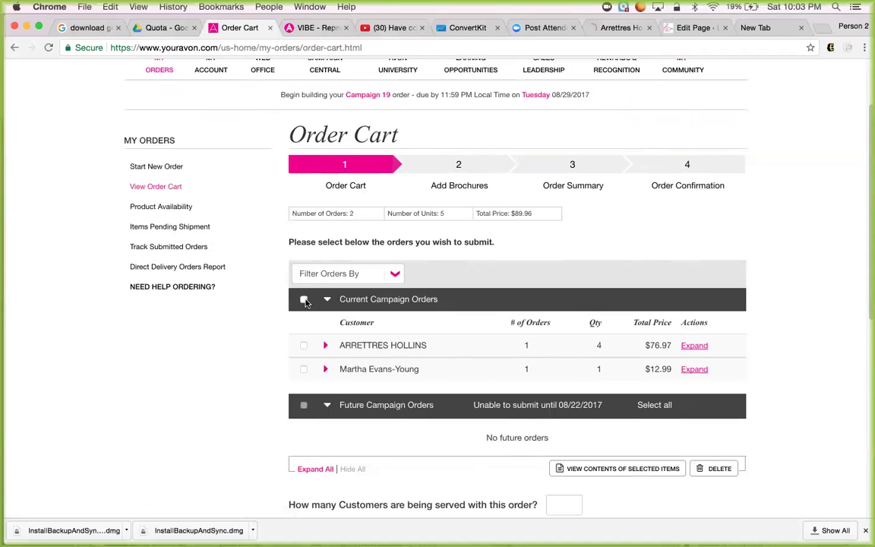
{"action": "left_click", "coordinate": [304, 301]}
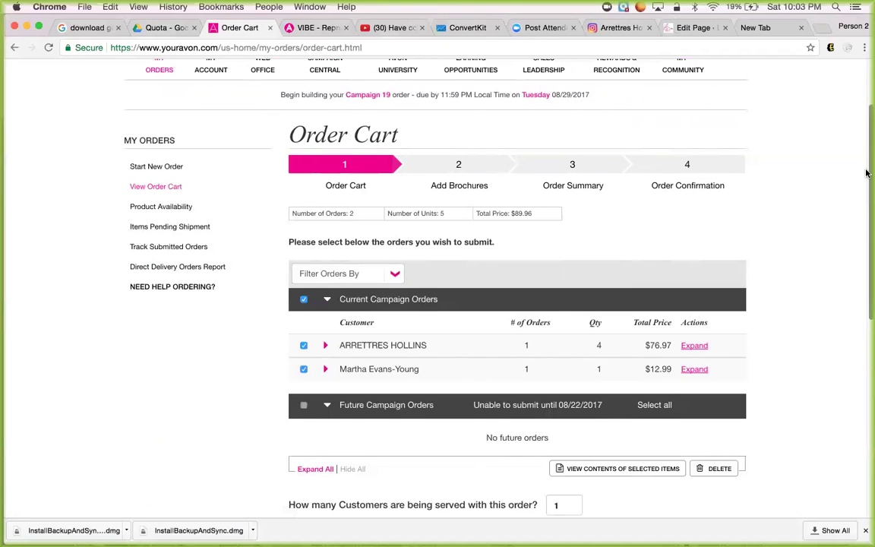
{"action": "scroll", "coordinate": [866, 173], "scroll_direction": "down", "scroll_amount": 5}
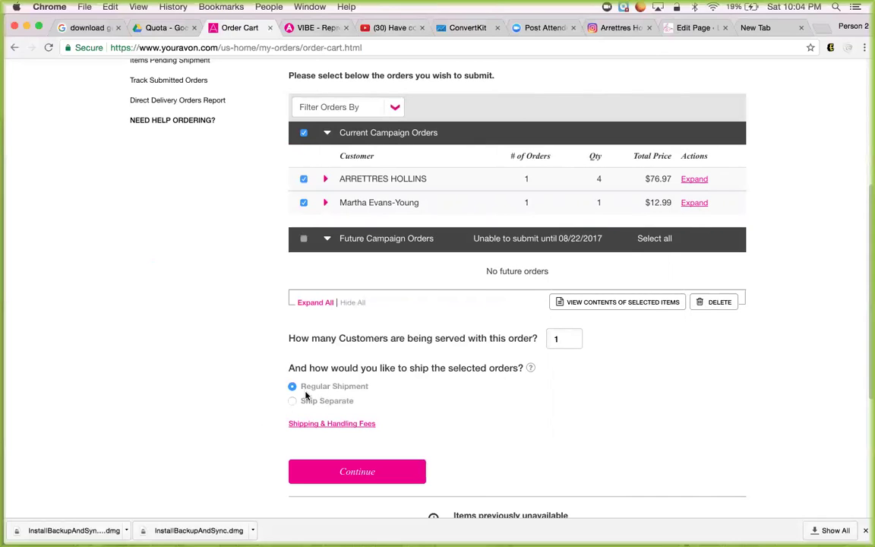
{"action": "left_click", "coordinate": [351, 472]}
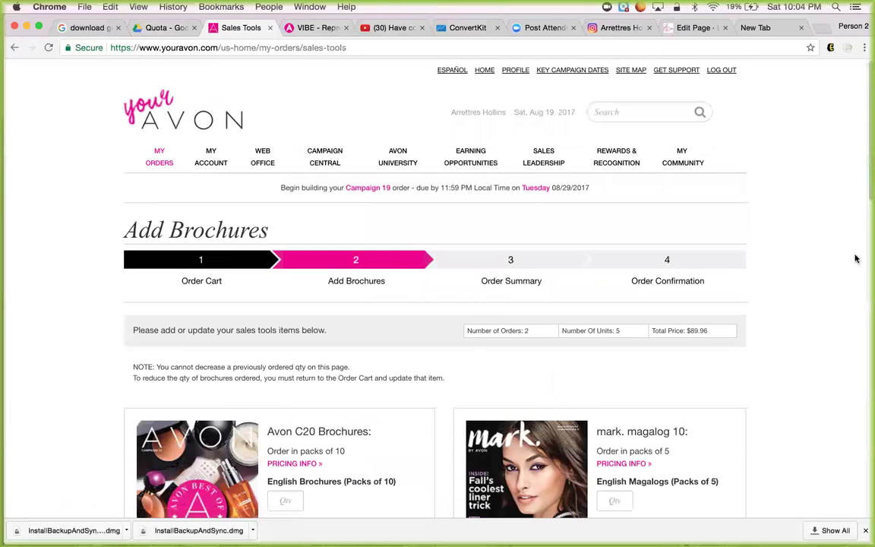
Check the brochure pack pricing details for the English brochures
{"action": "left_click_drag", "start_coordinate": [866, 135], "coordinate": [868, 189]}
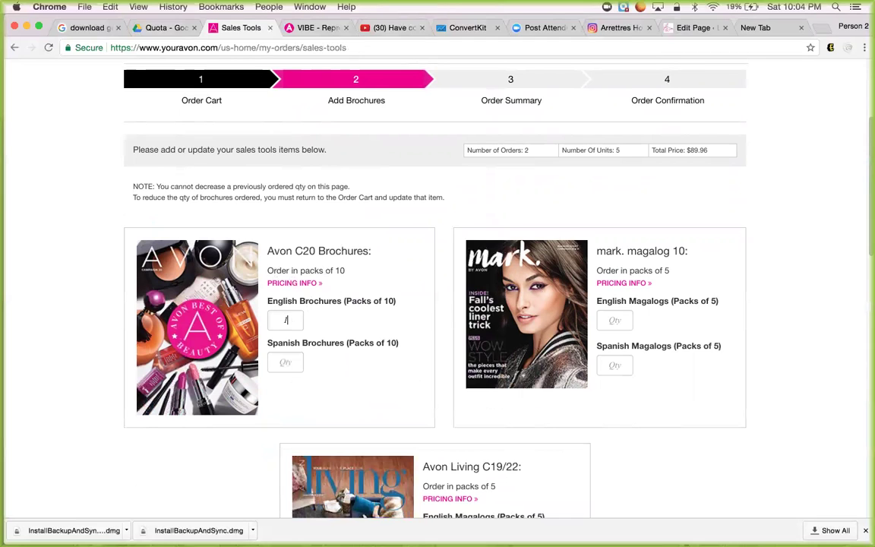
{"action": "left_click", "coordinate": [300, 284]}
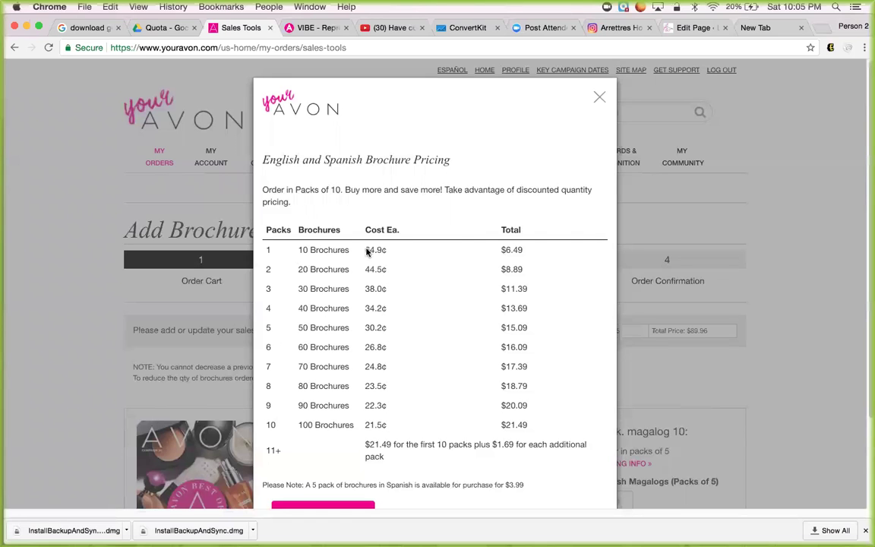
{"action": "left_click", "coordinate": [598, 99]}
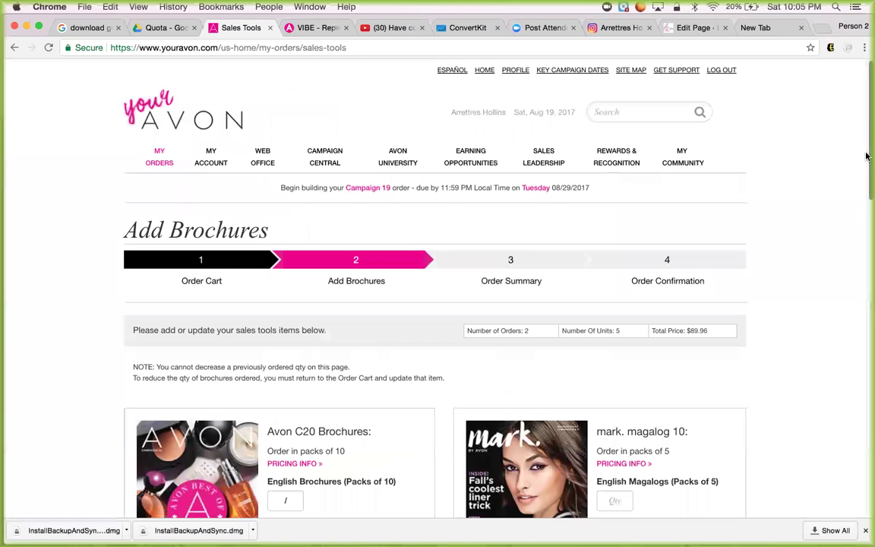
Continue to the Order Summary with one C20 brochure 10-pack ($6.49), totalling $96.45
{"action": "left_click_drag", "start_coordinate": [866, 133], "coordinate": [866, 241]}
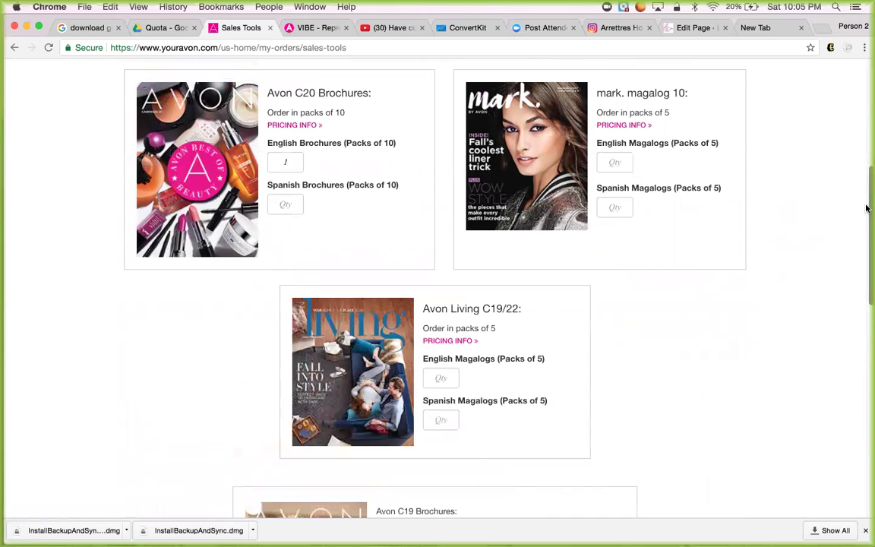
{"action": "left_click_drag", "start_coordinate": [866, 209], "coordinate": [865, 383]}
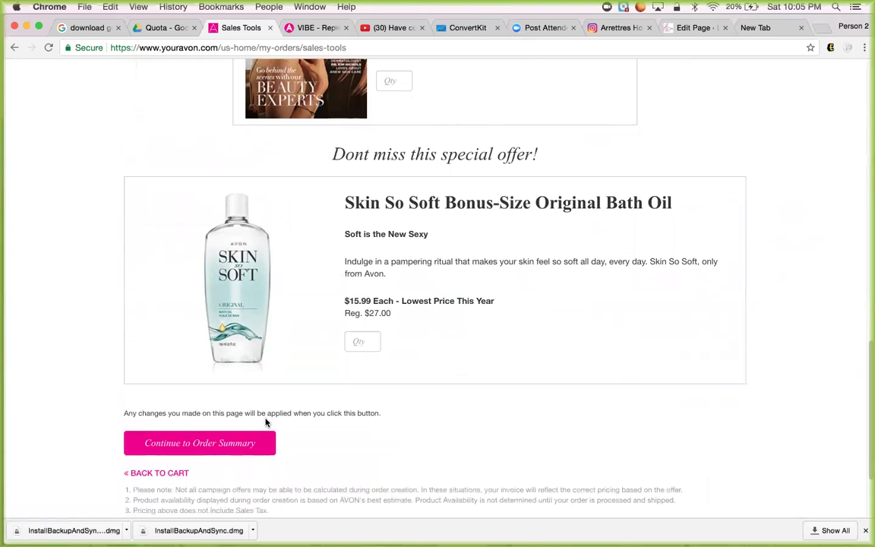
{"action": "left_click", "coordinate": [213, 444]}
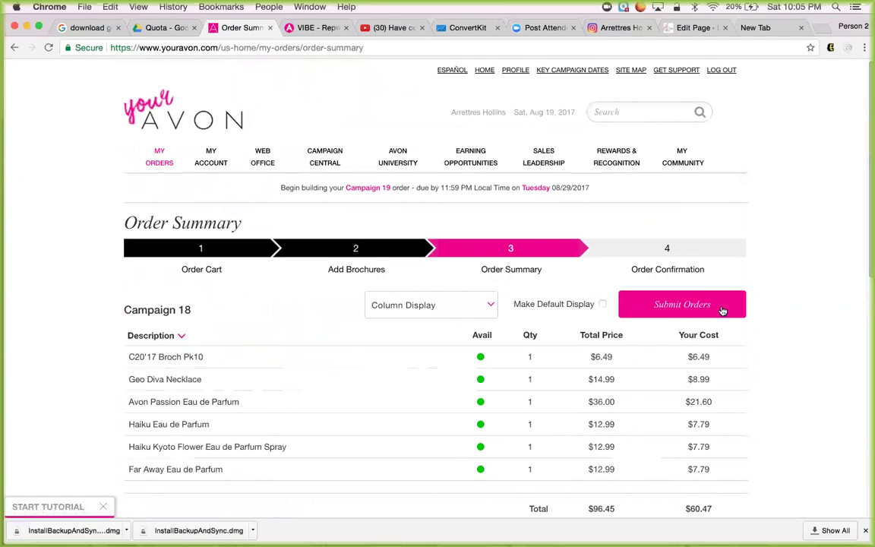
{"action": "left_click_drag", "start_coordinate": [866, 183], "coordinate": [867, 303]}
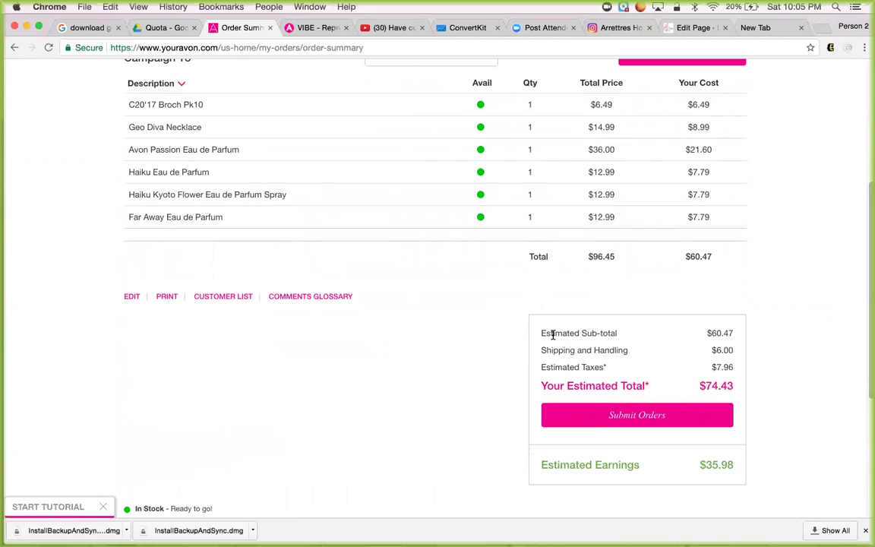